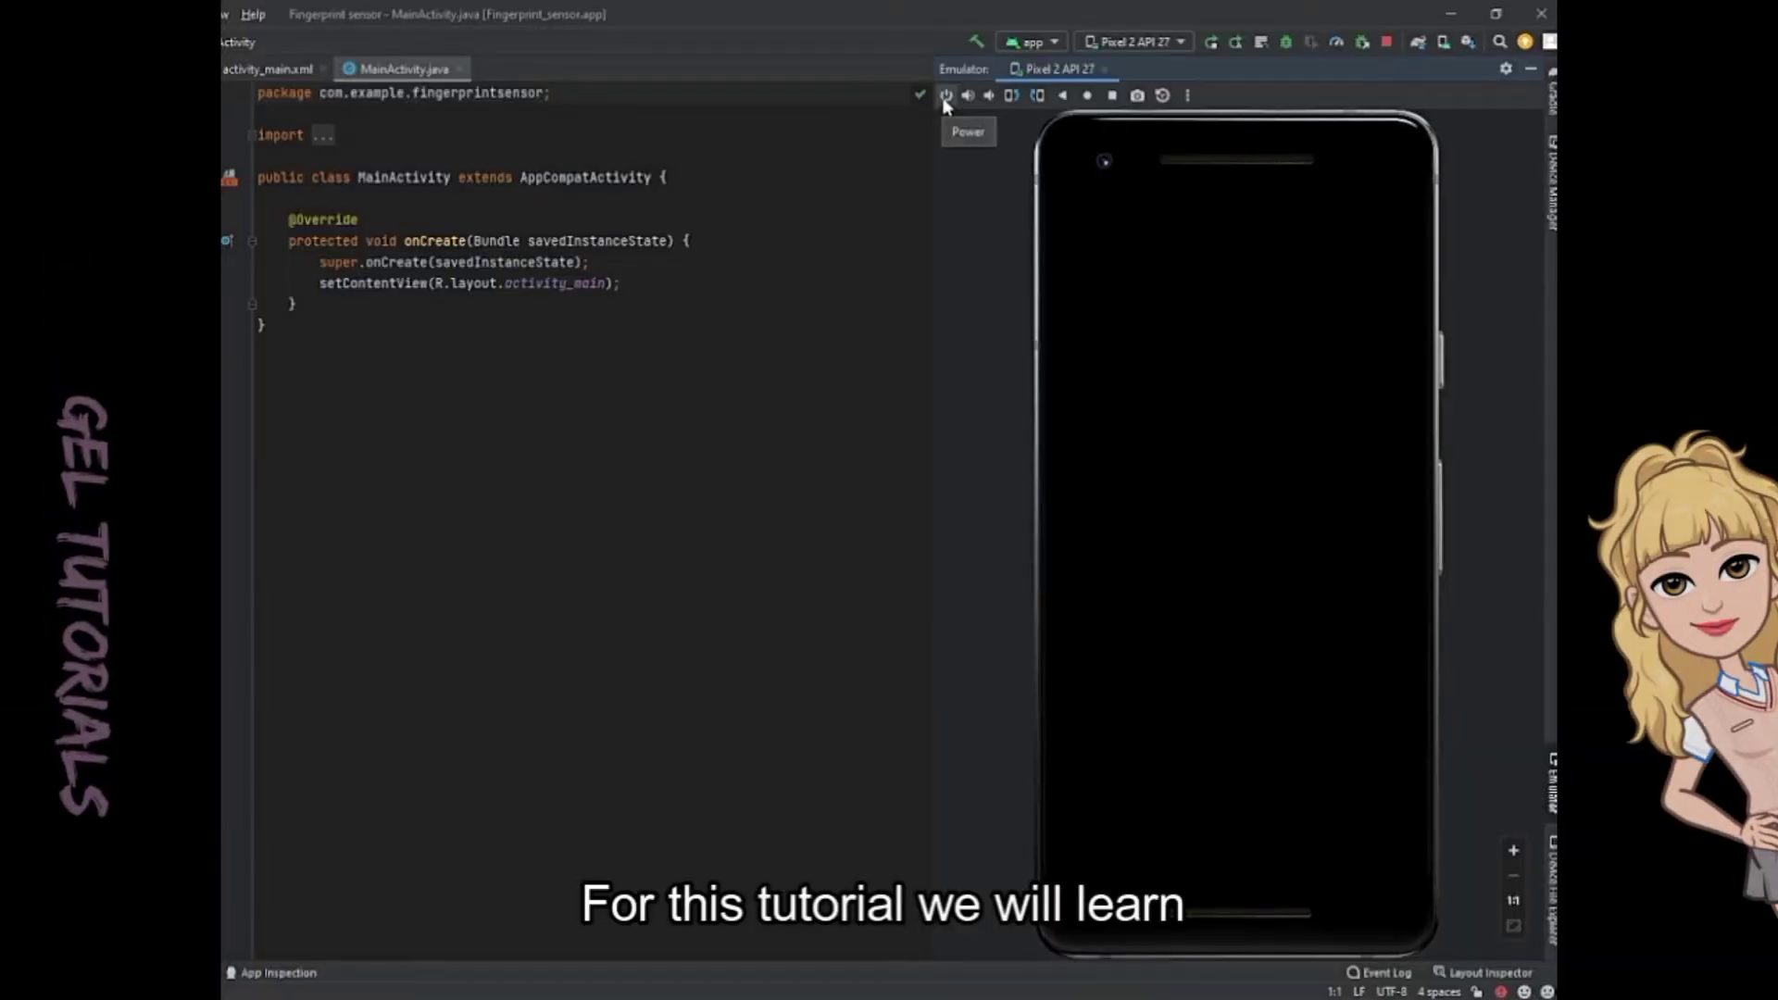
- Wake the Pixel 2 emulator and touch its simulated fingerprint sensor twice
click(945, 97)
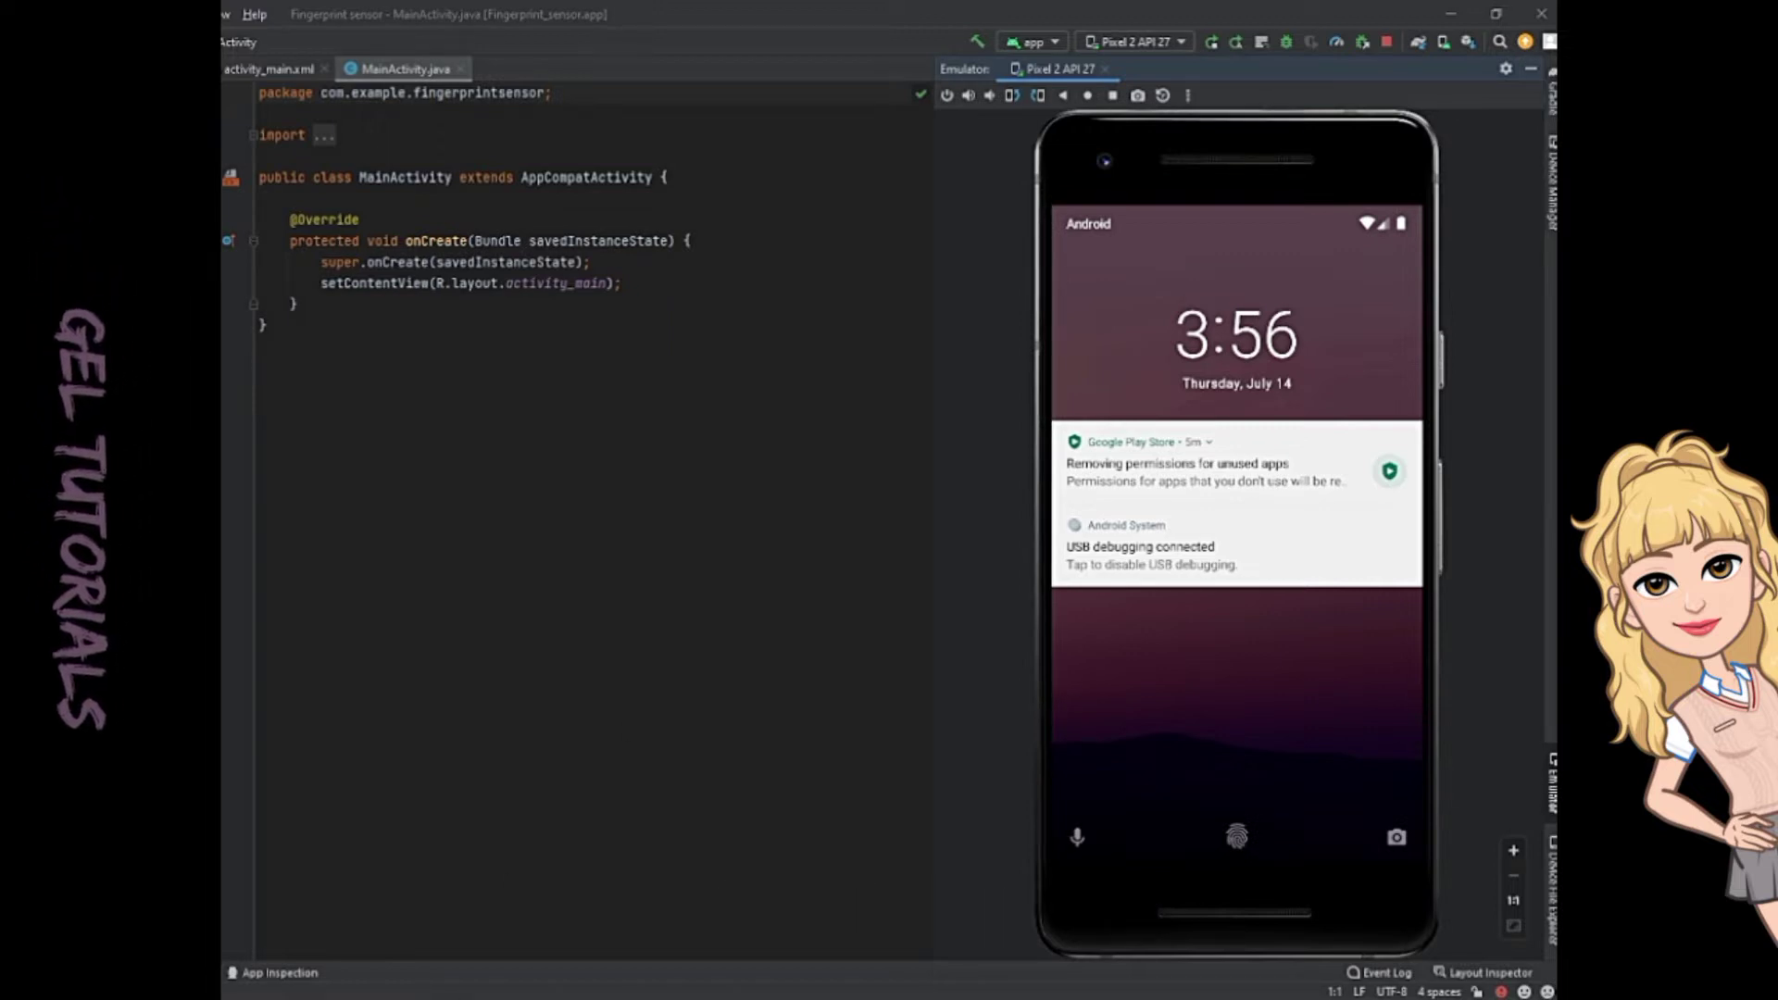
click(1188, 95)
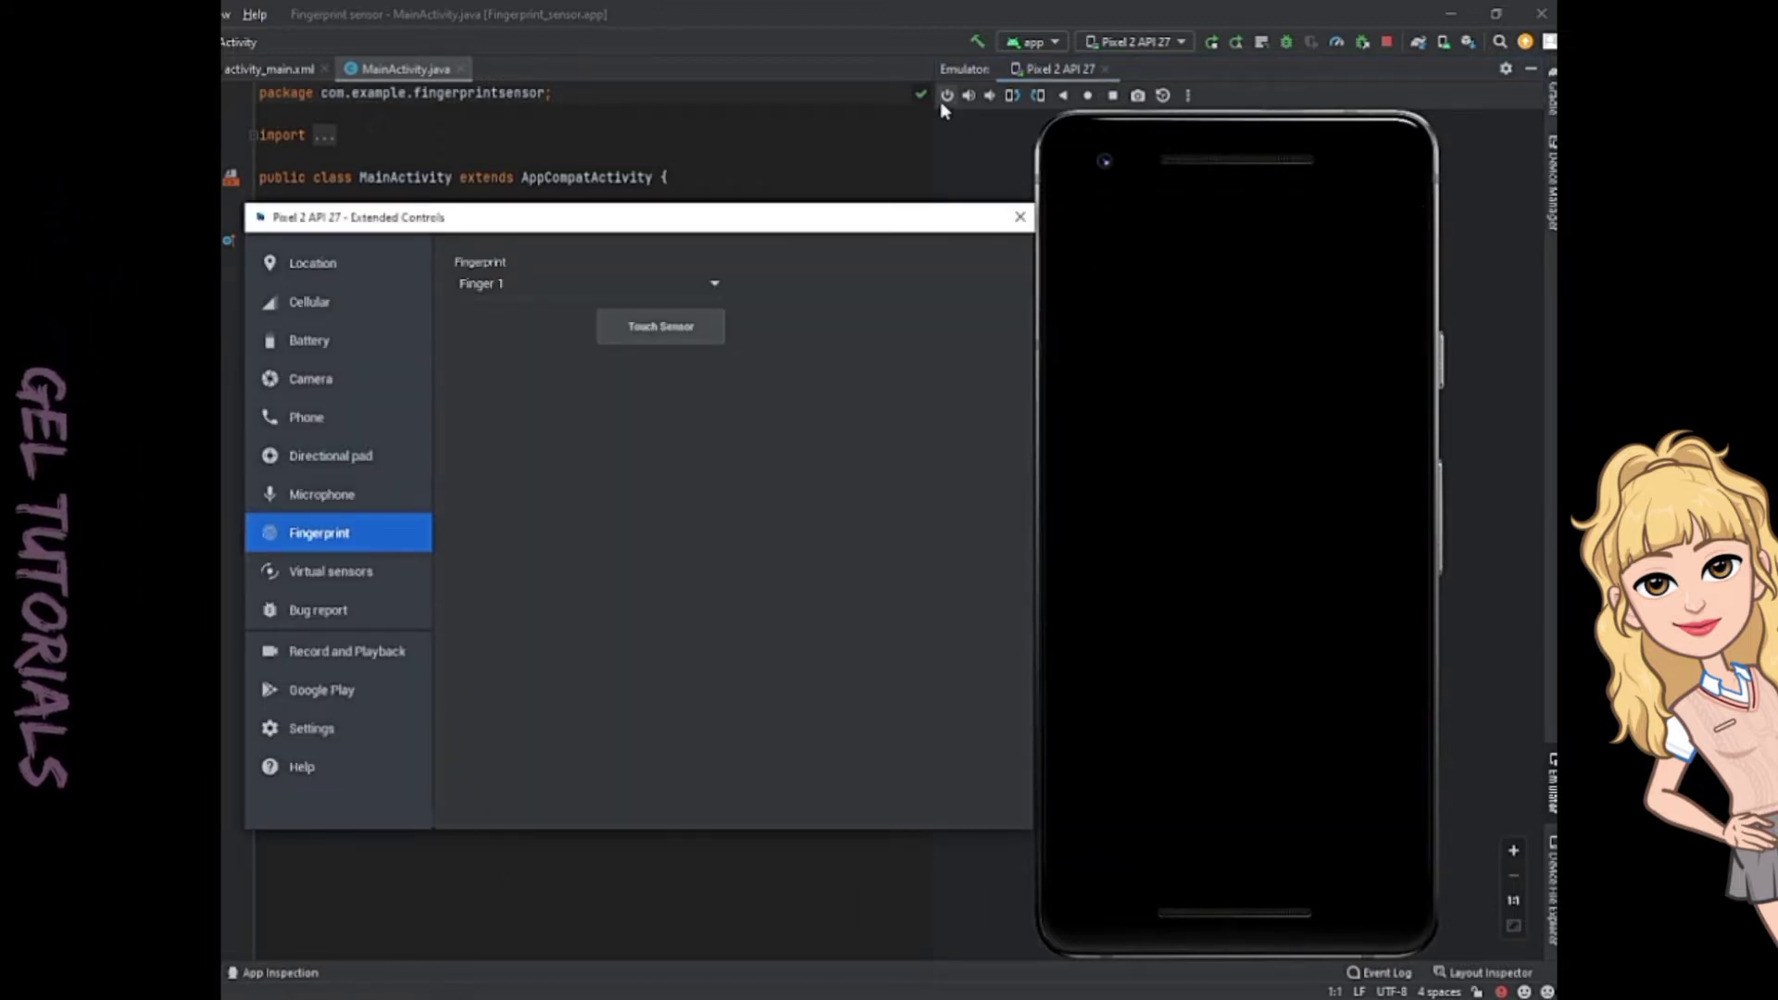
click(946, 96)
click(638, 361)
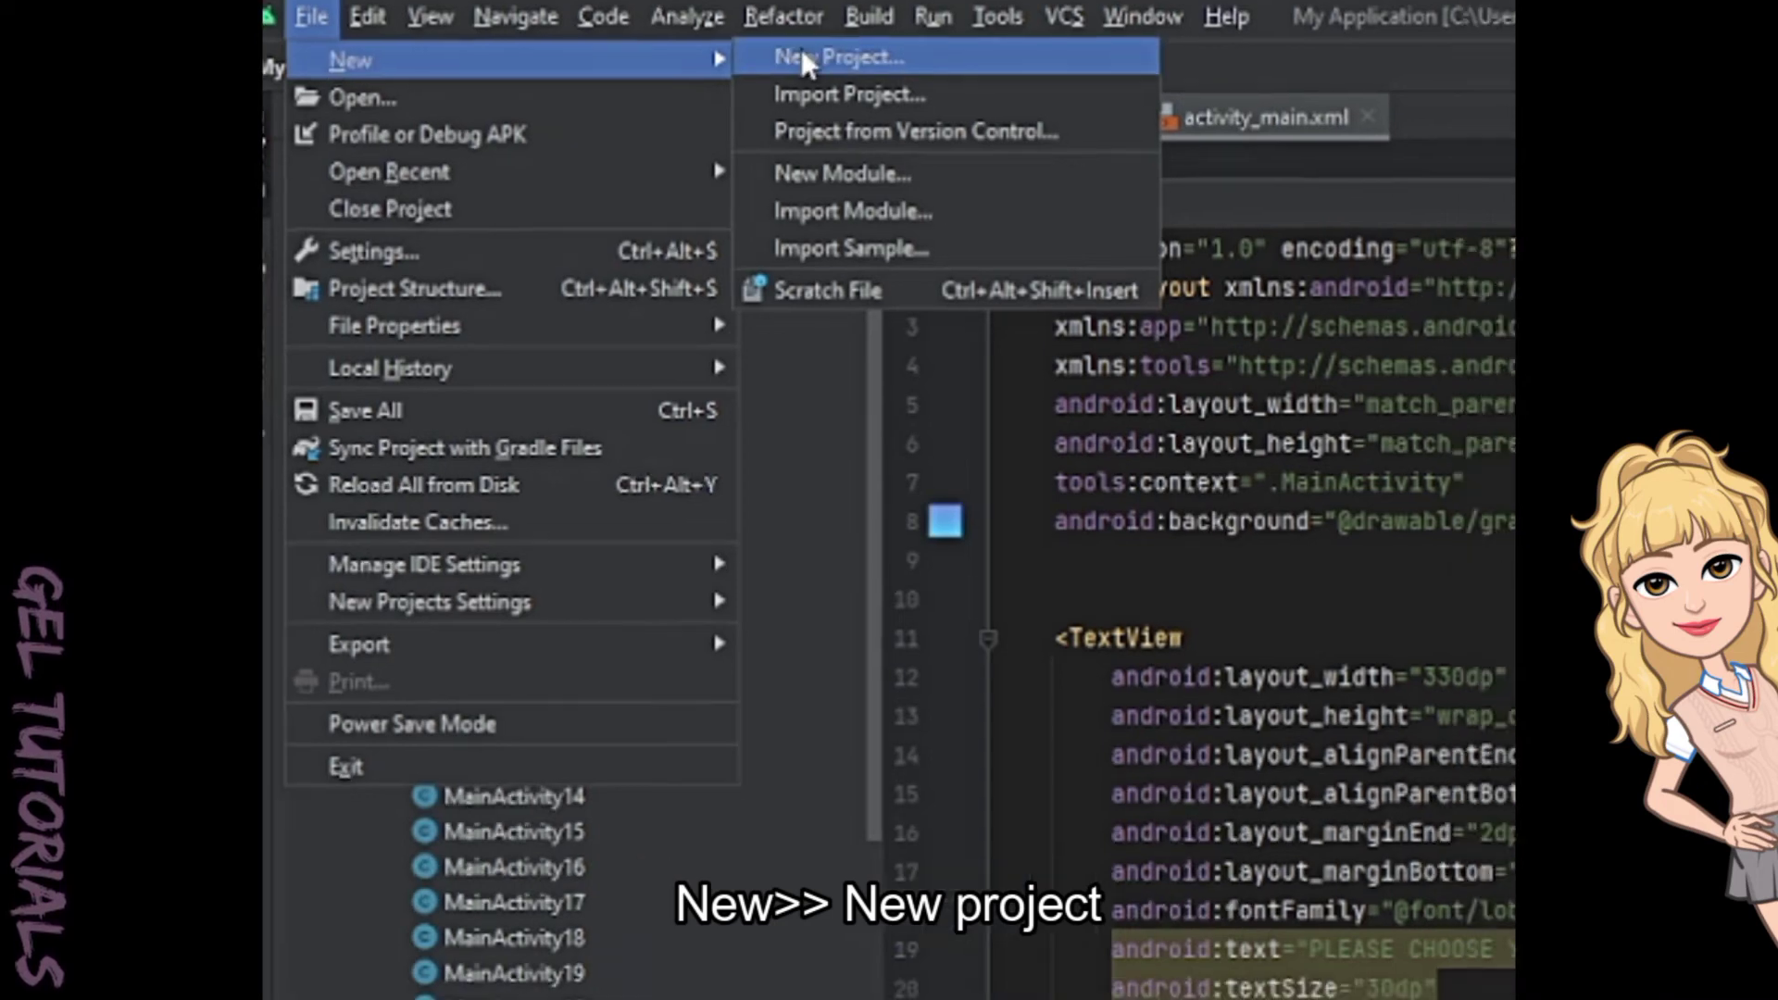
- Create an Empty Activity project named 'Fingerprint sensor' with Java as its language
click(834, 67)
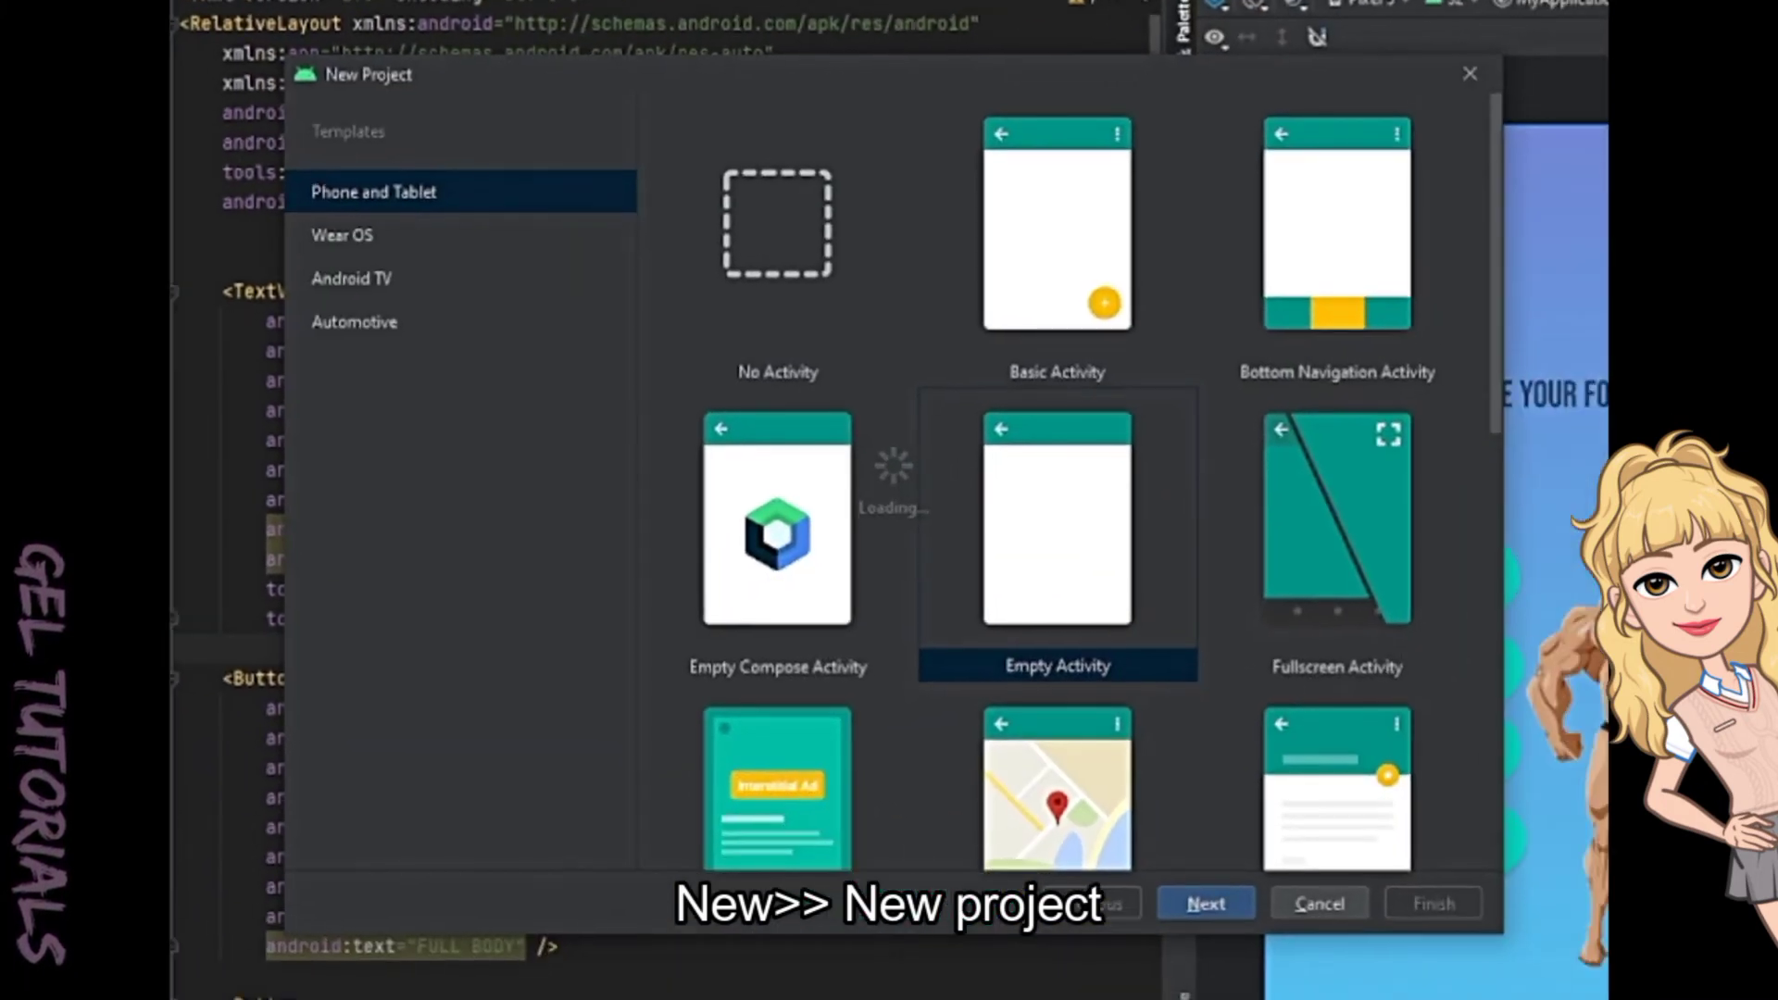
click(985, 527)
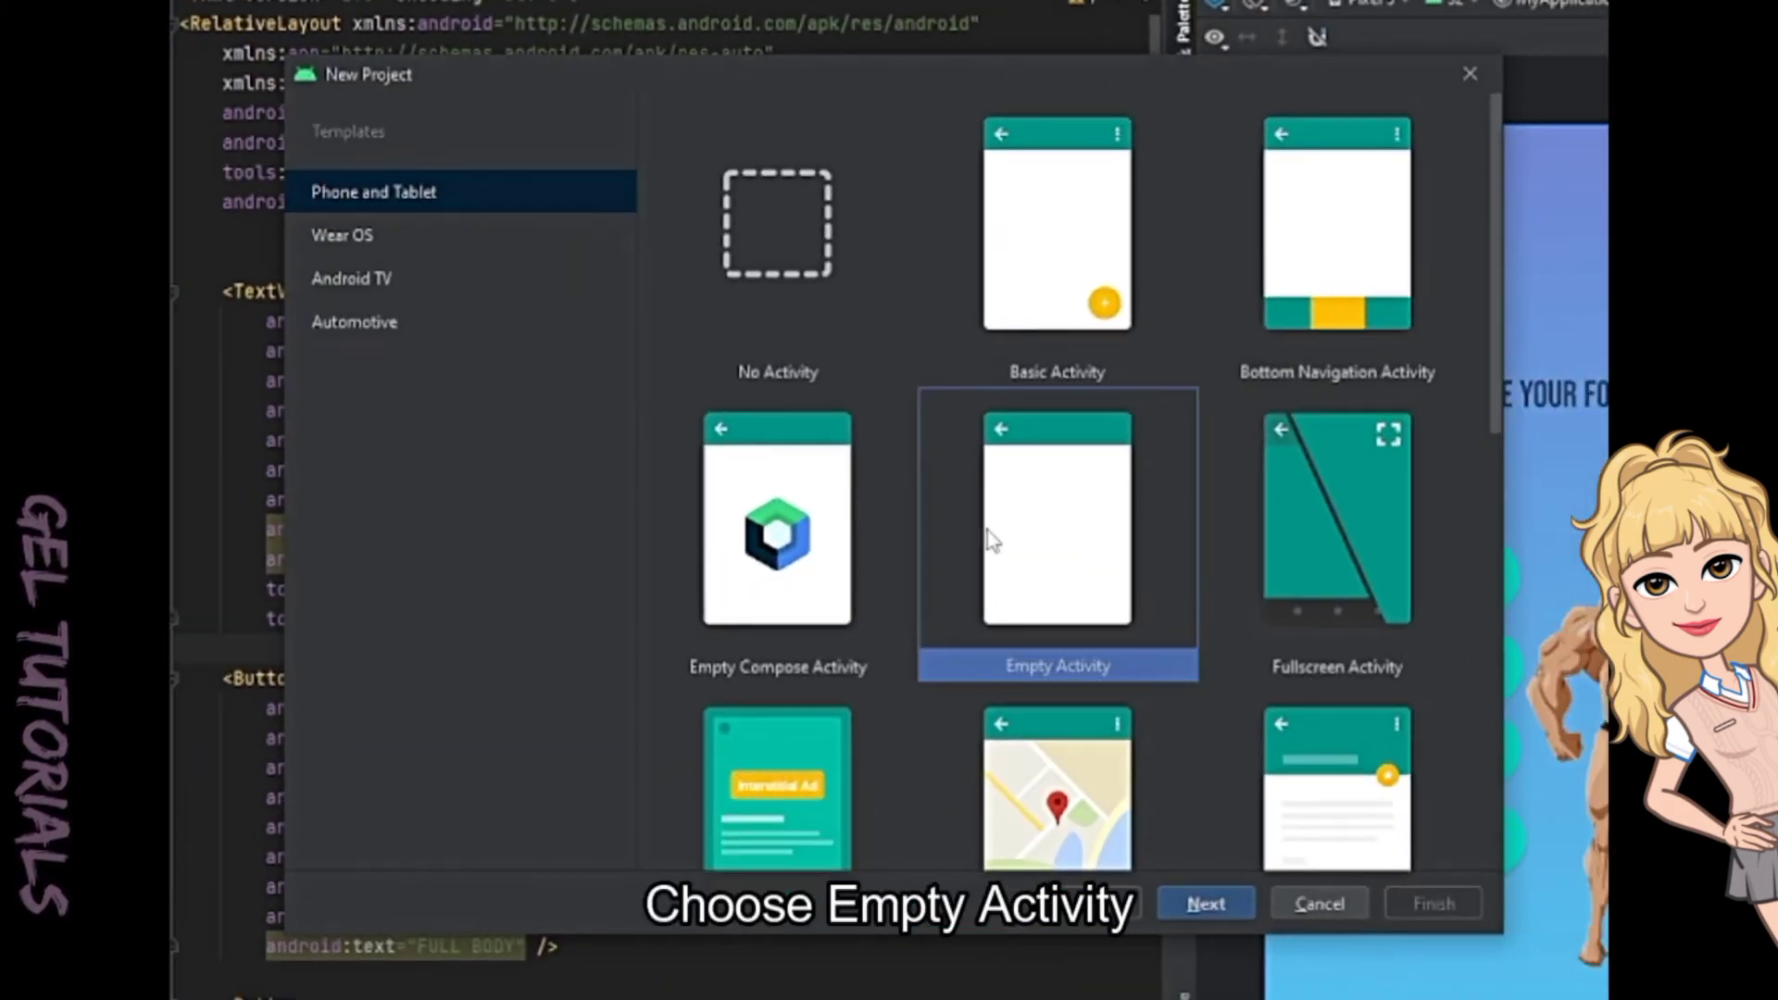
click(1206, 904)
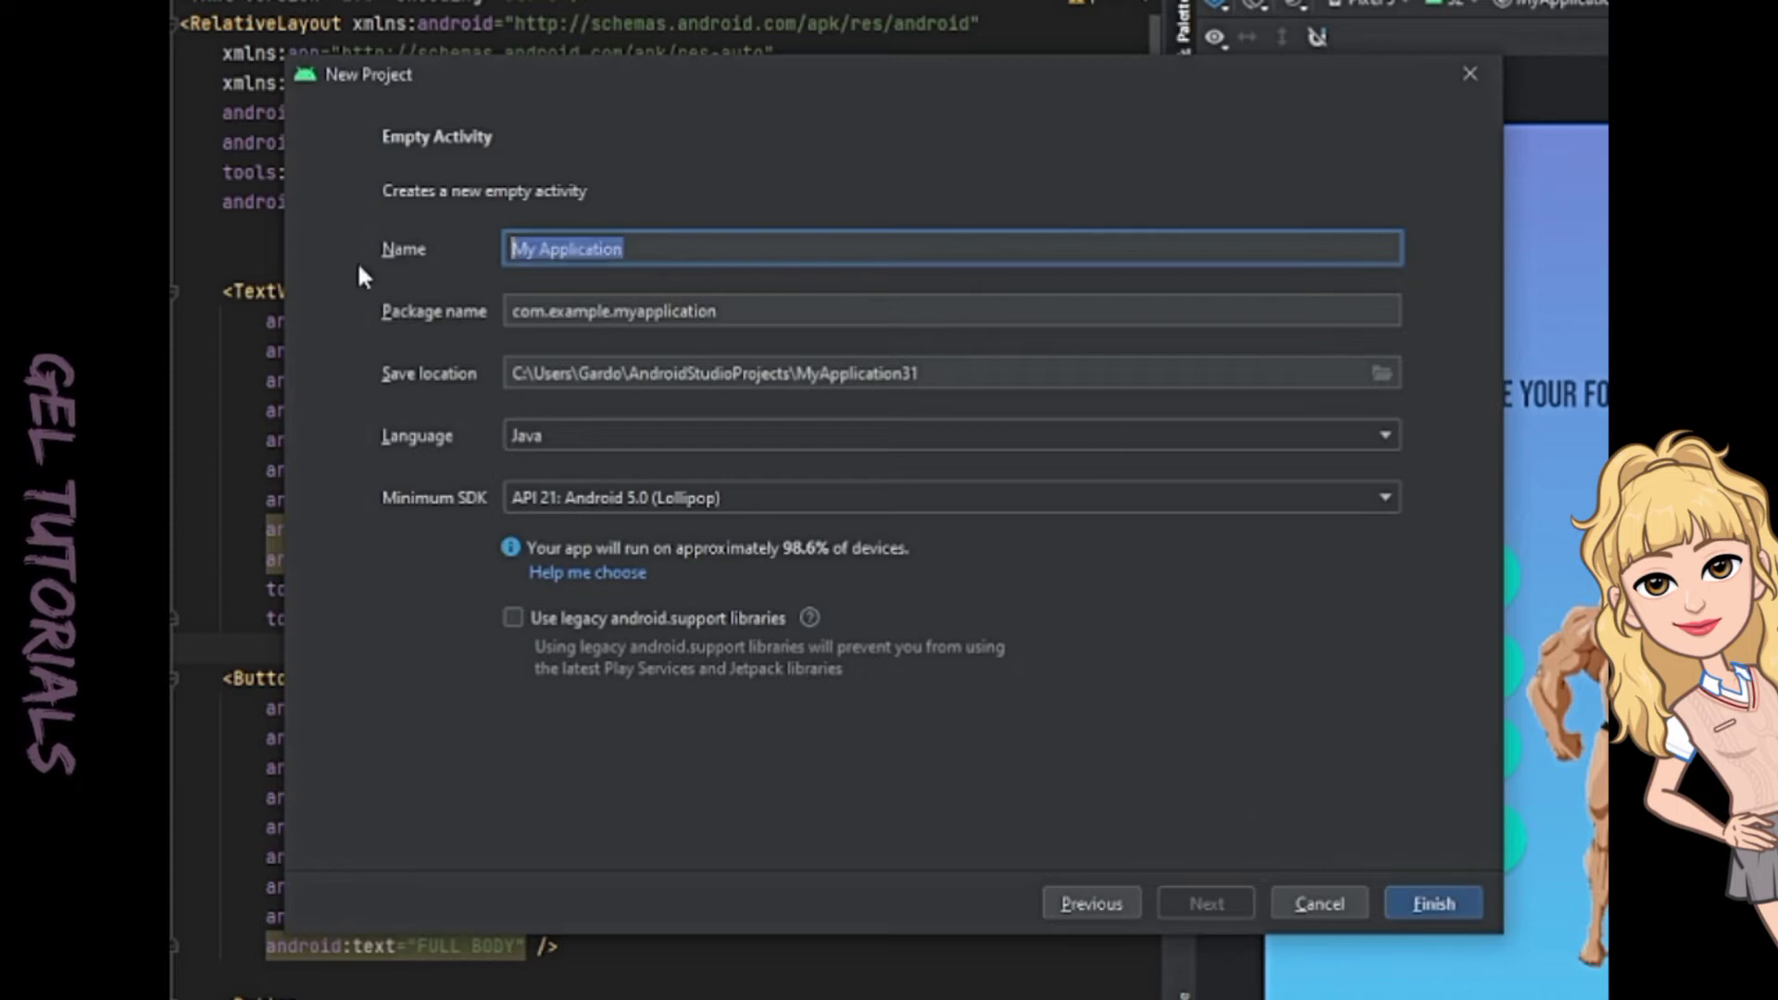
text(Fingerprint sensor)
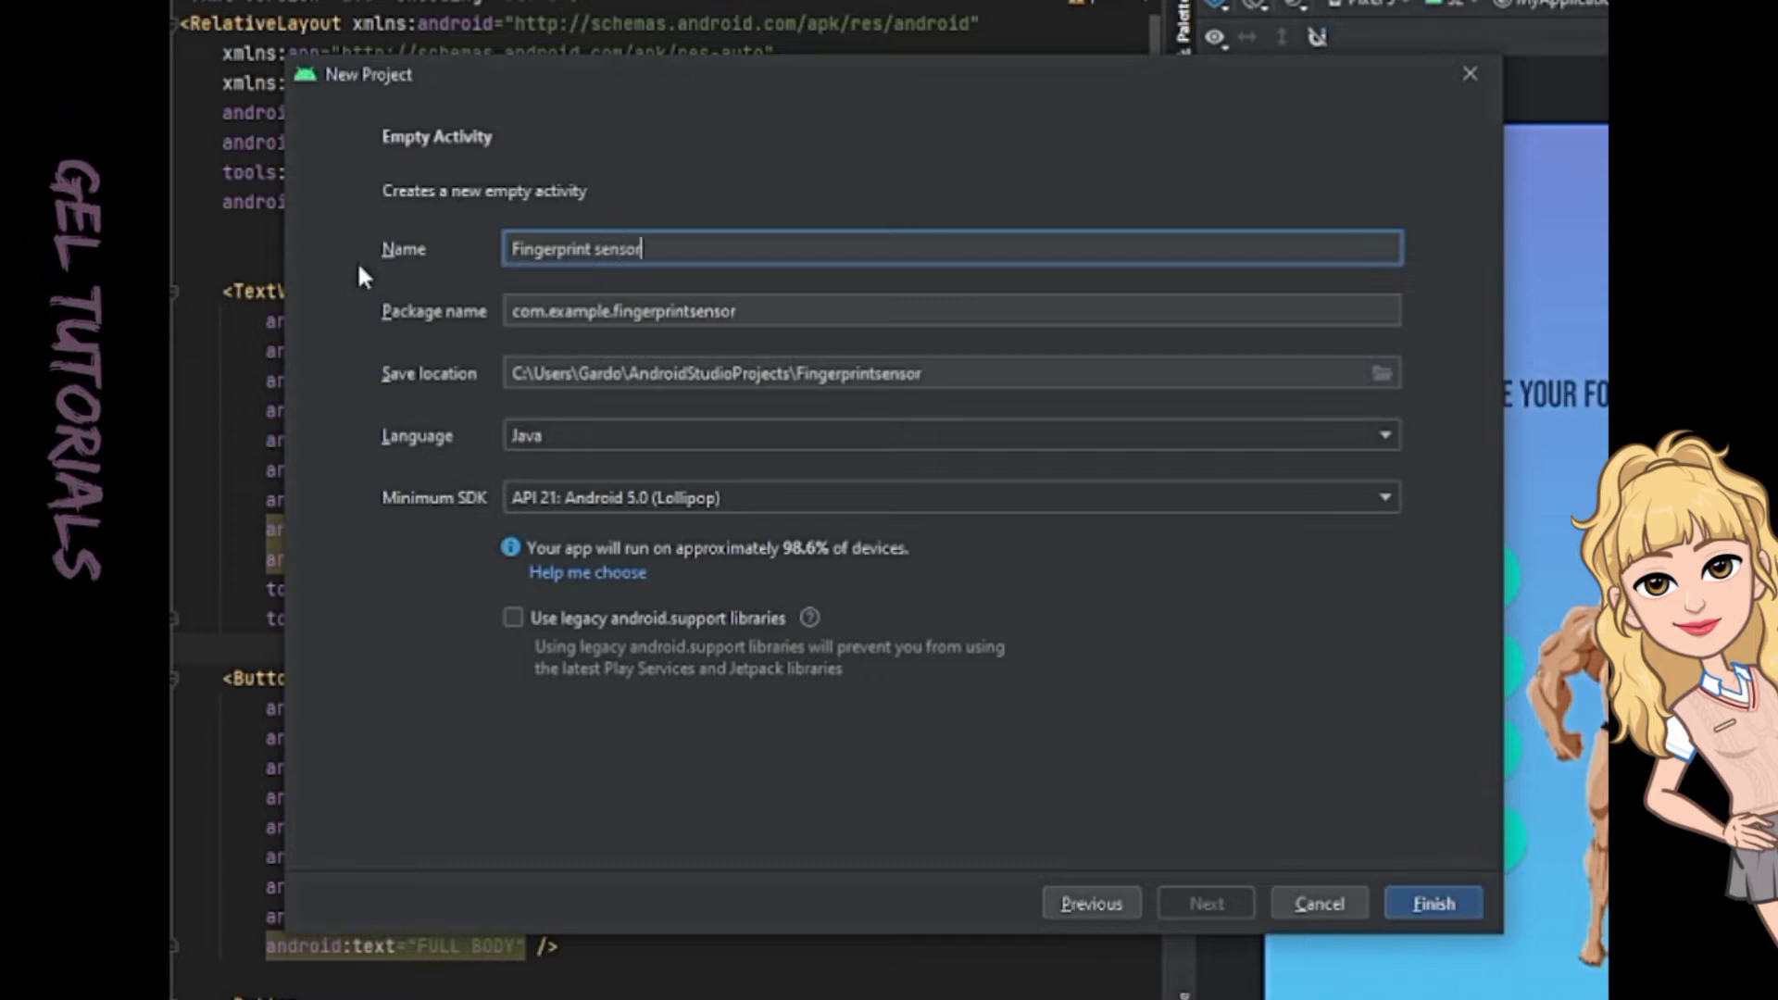
click(567, 442)
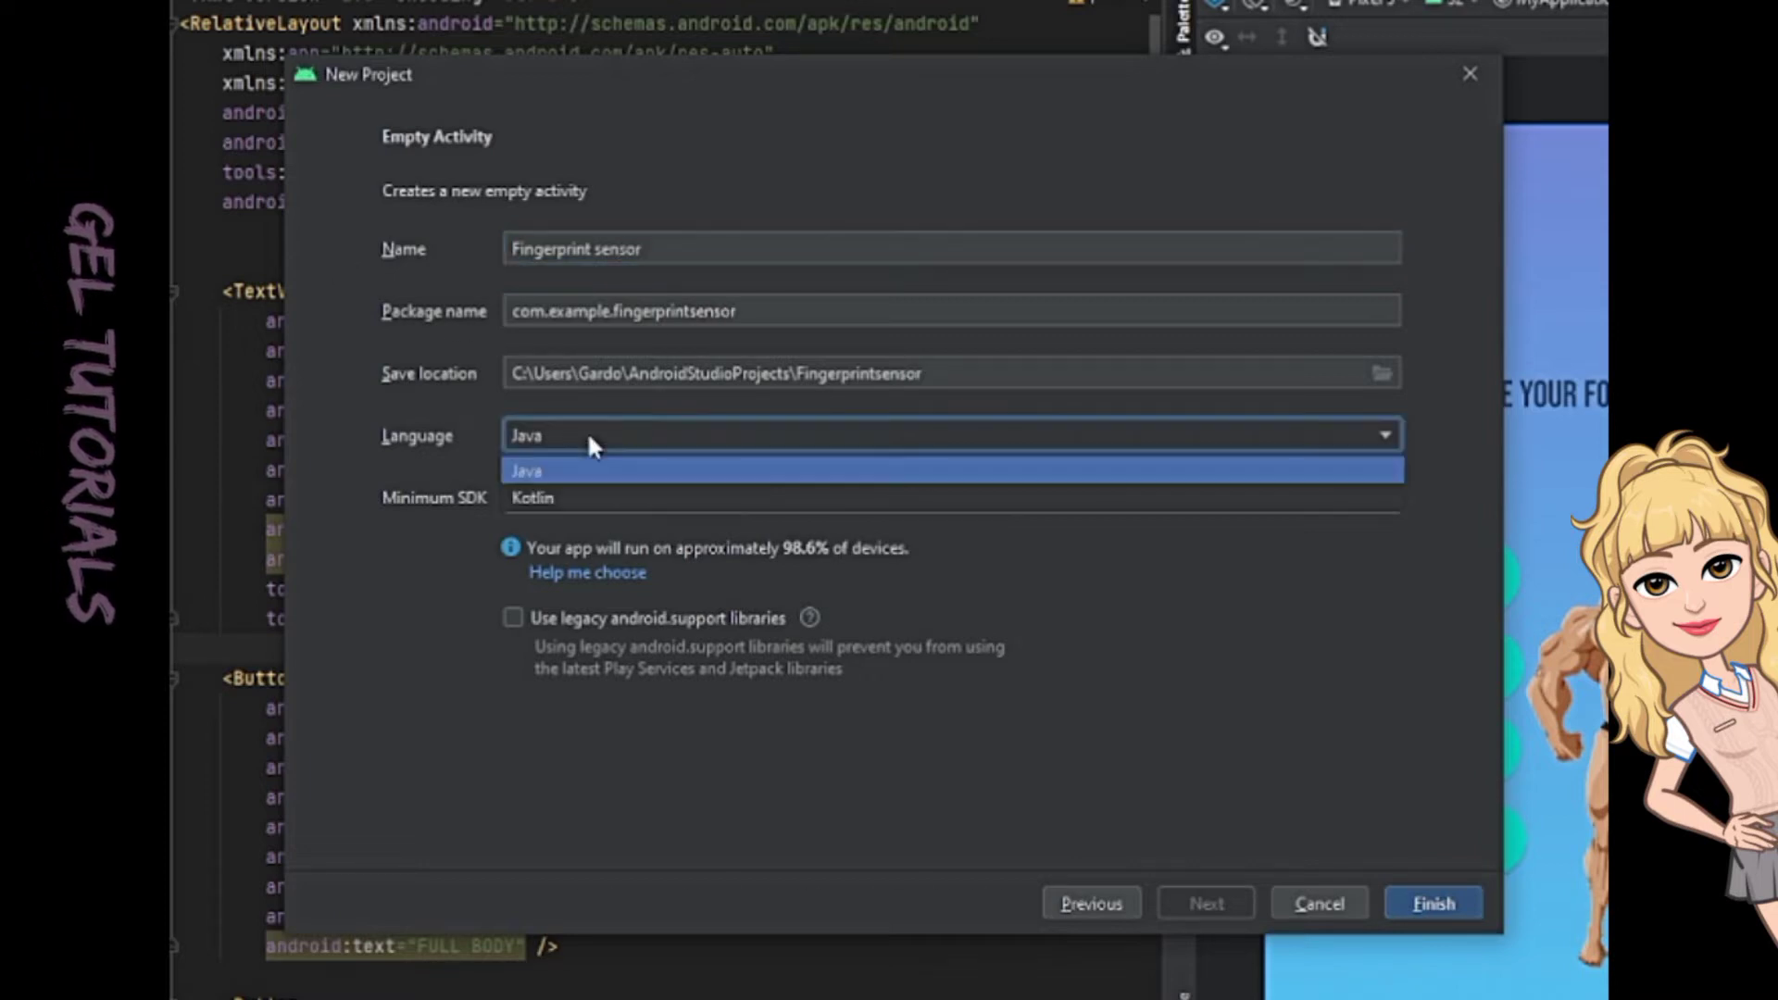
click(543, 471)
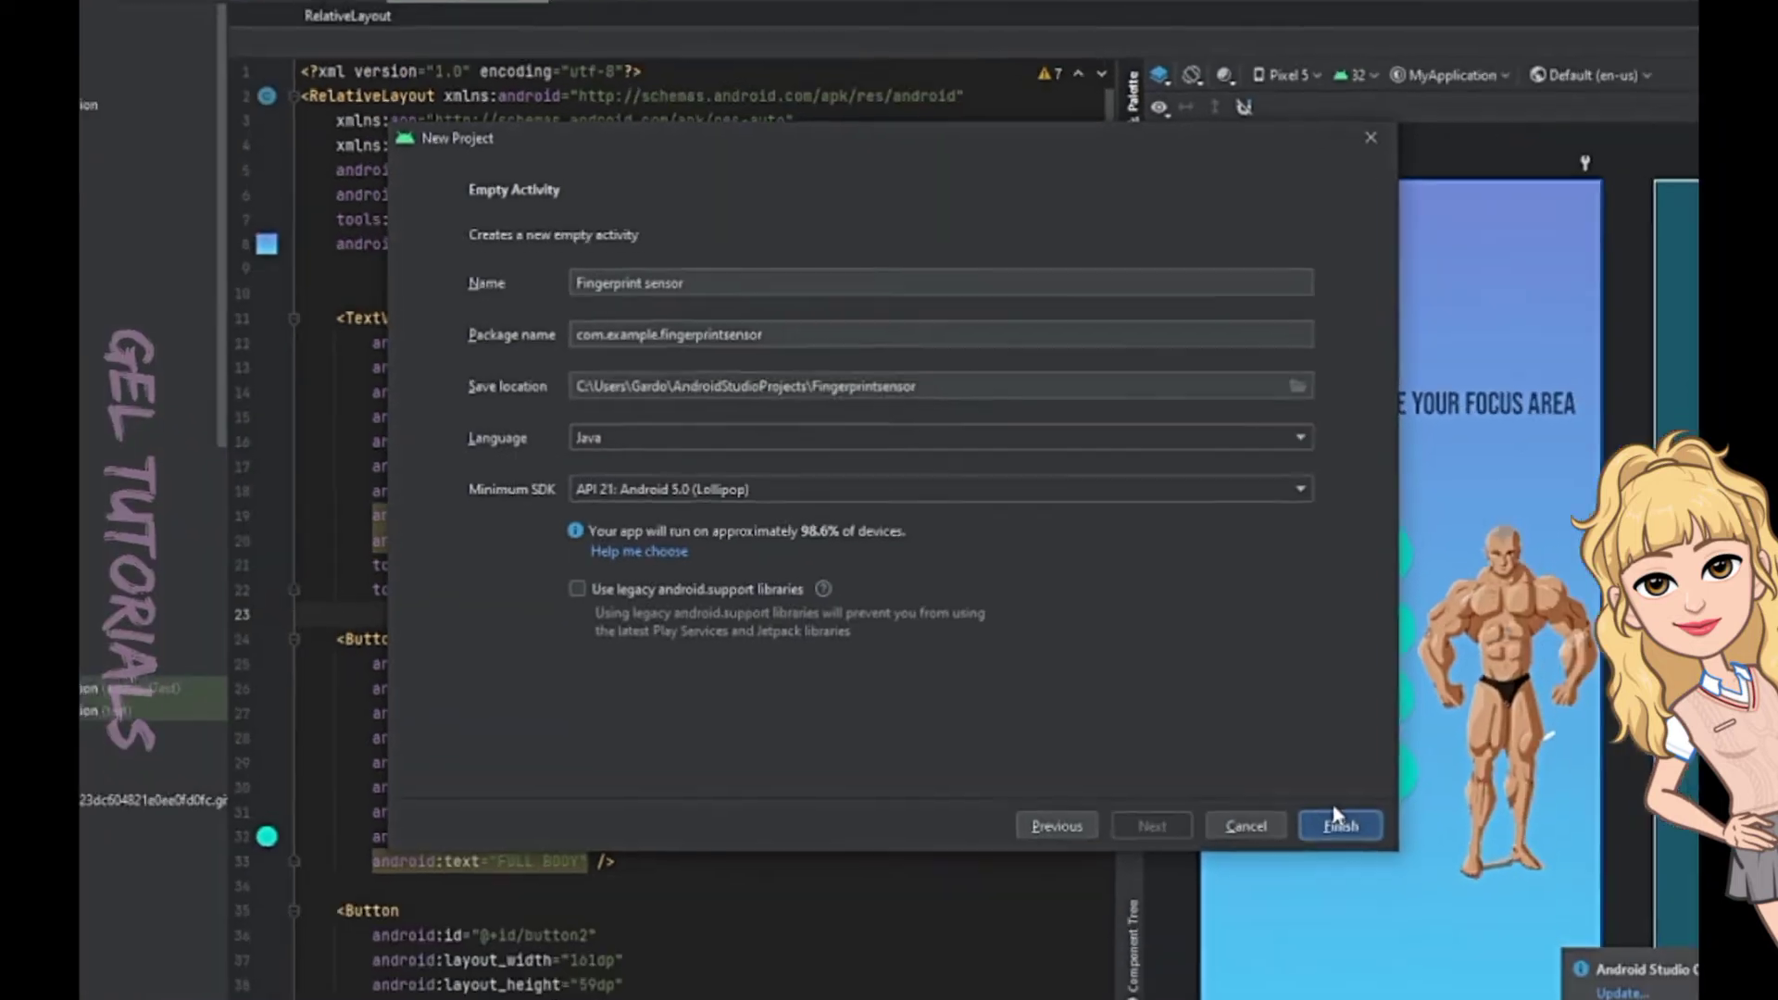
click(1335, 823)
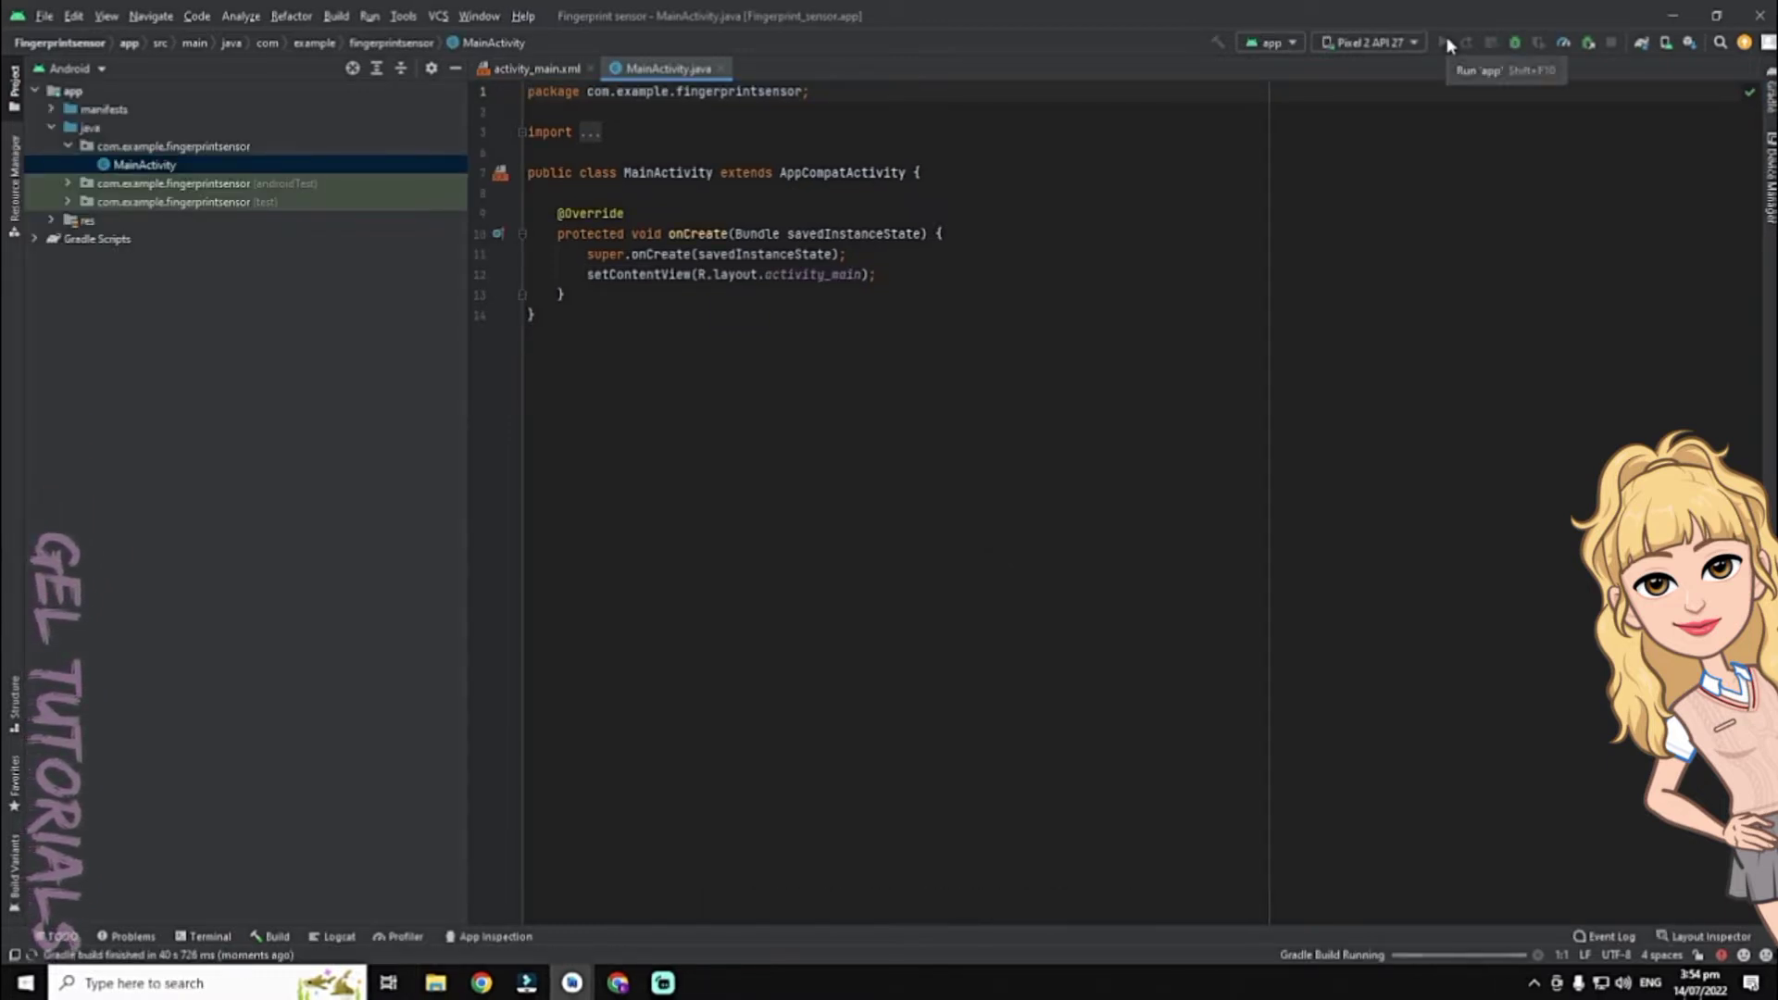
- Launch the Fingerprintsensor app with Run 'app' on the Pixel 2 API 27 emulator
click(1448, 39)
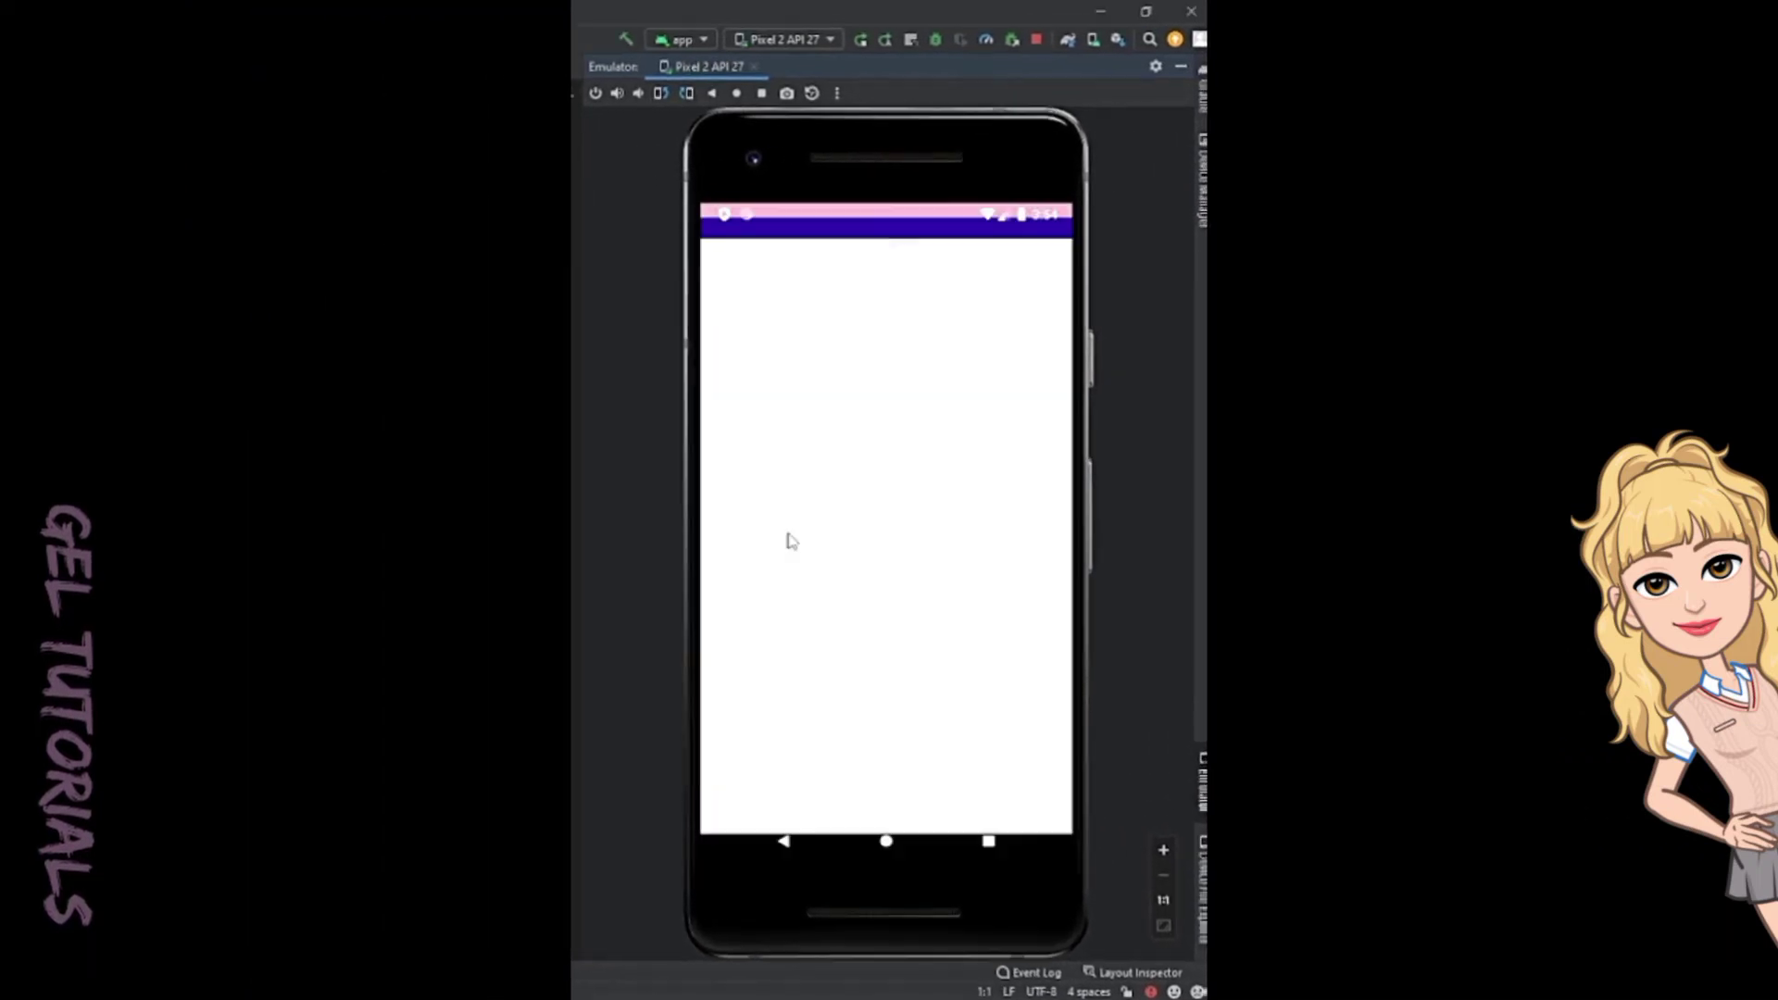
- Pull down the notification shade, then dismiss it to reveal the Hello World! screen
drag(791, 222, 792, 668)
mouse_move(911, 295)
mouse_down()
mouse_move(870, 680)
mouse_move(850, 591)
mouse_up()
click(854, 667)
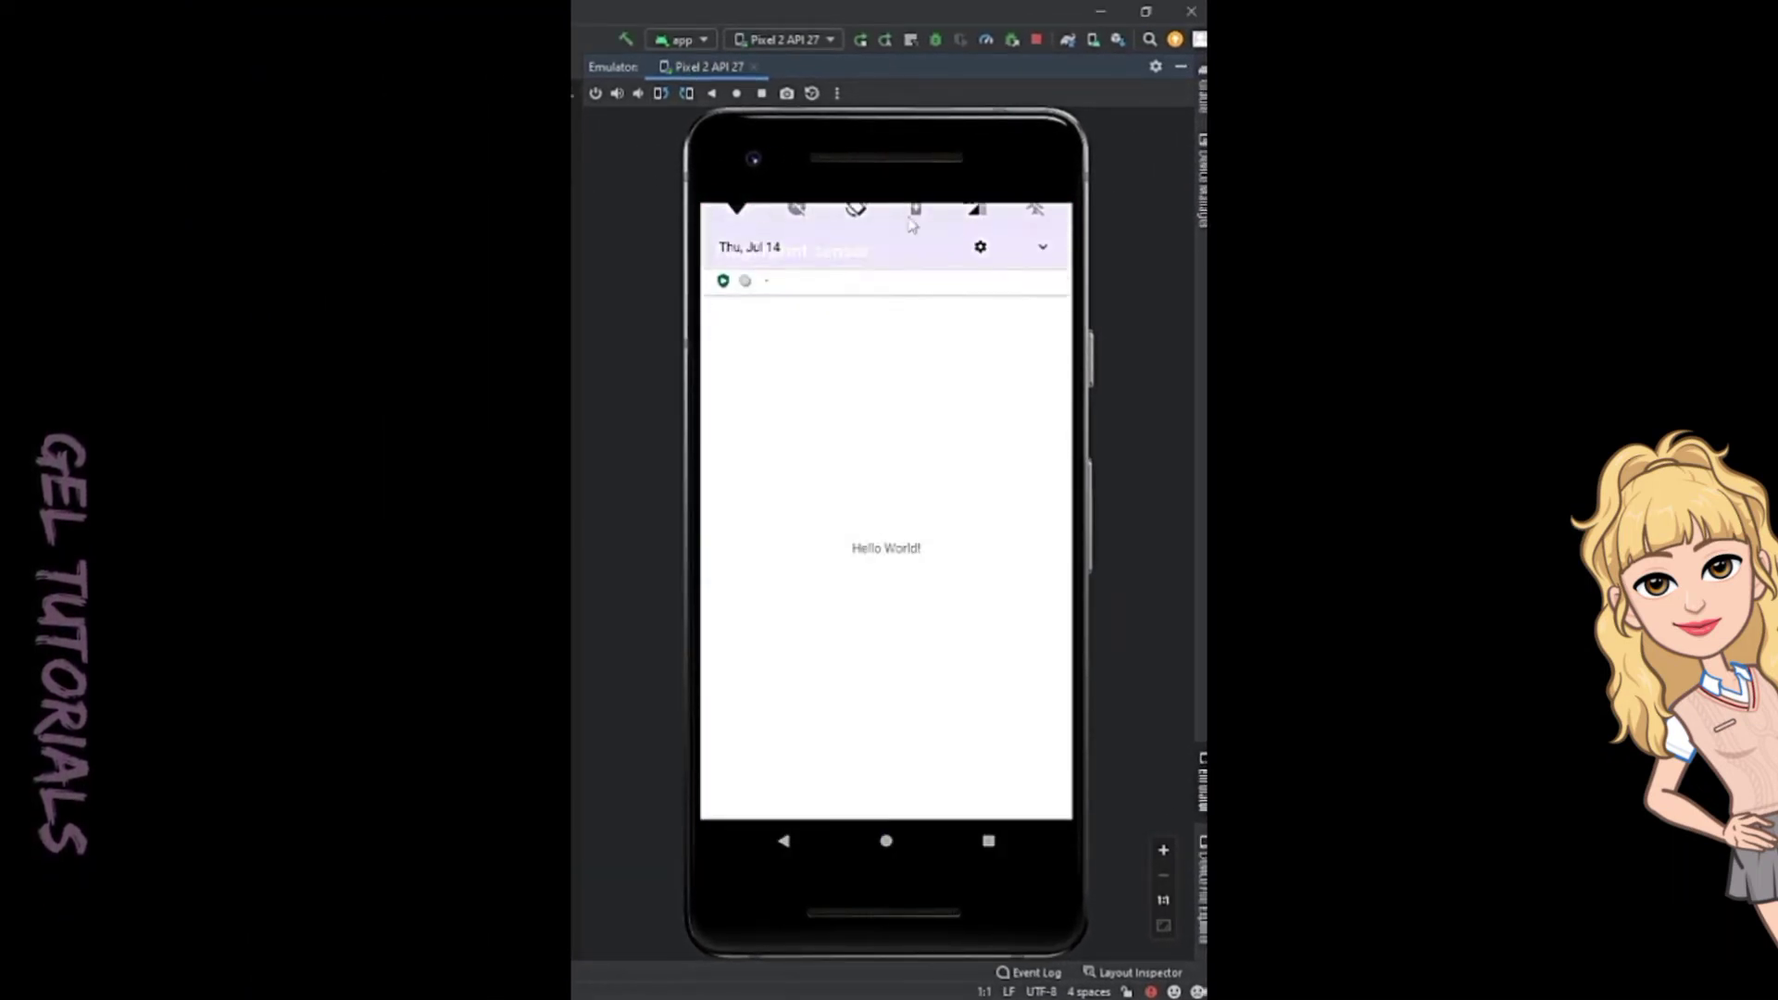
- Close the Fingerprint sensor app from Recents and return to the home screen
click(990, 837)
drag(921, 626, 819, 513)
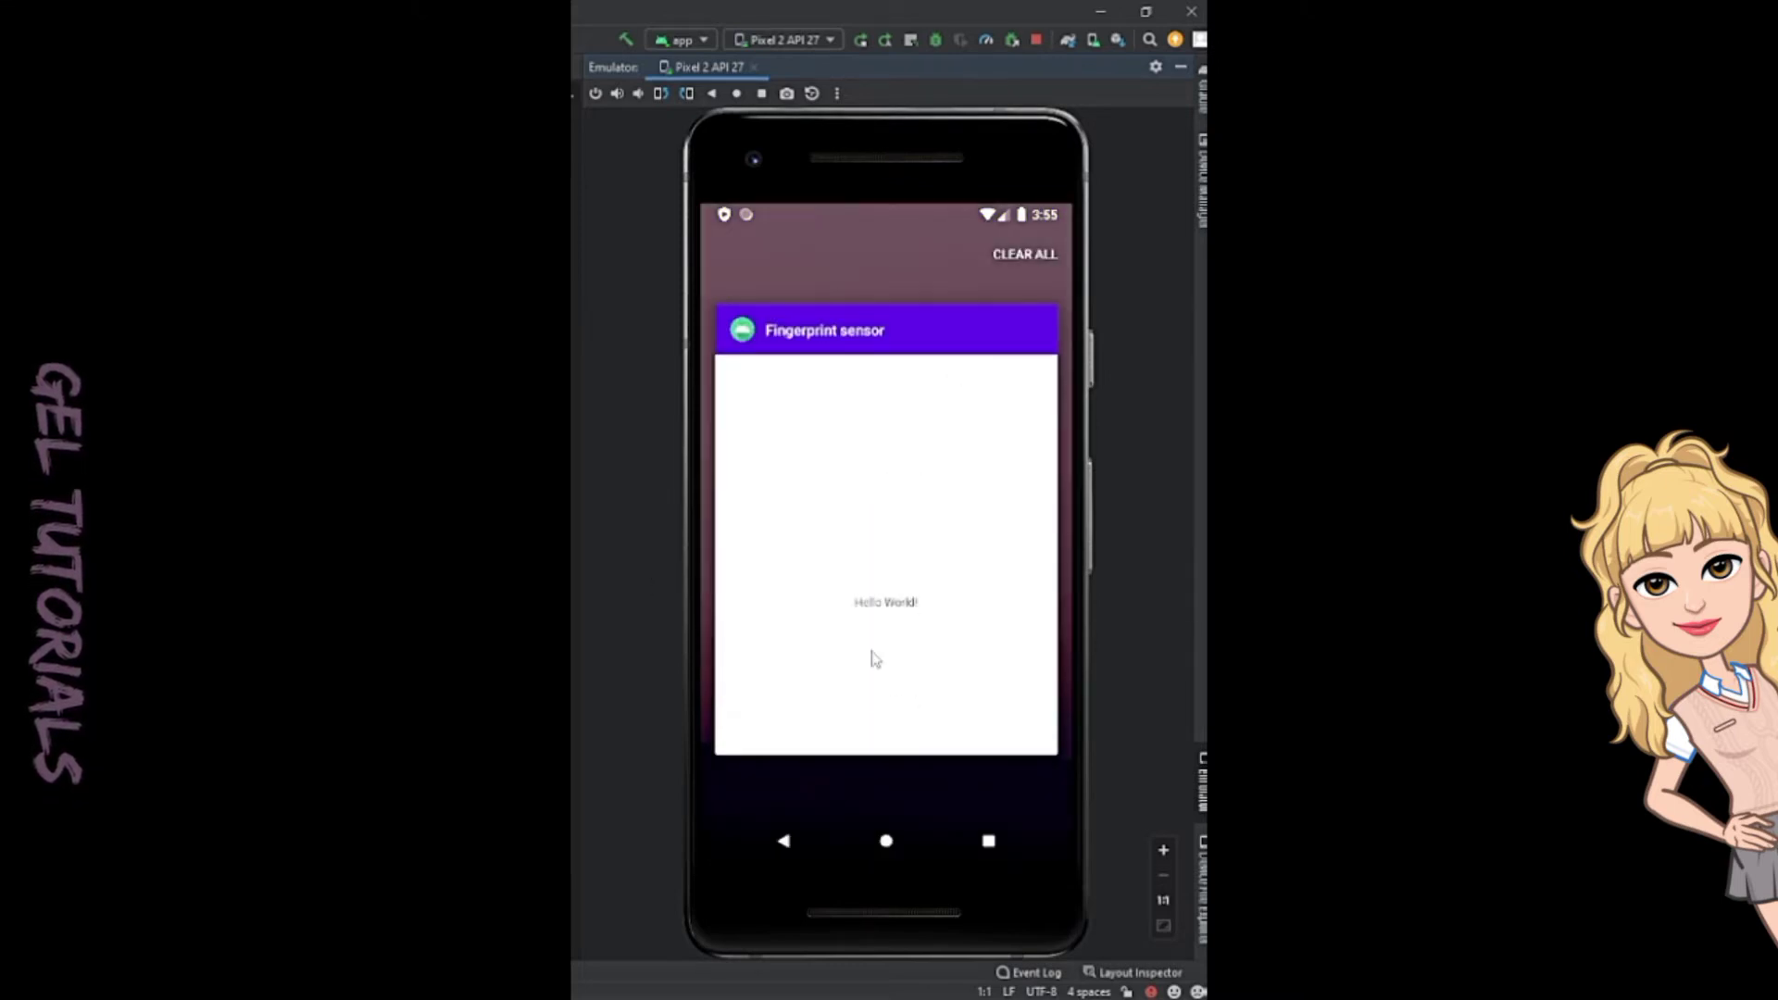
click(886, 840)
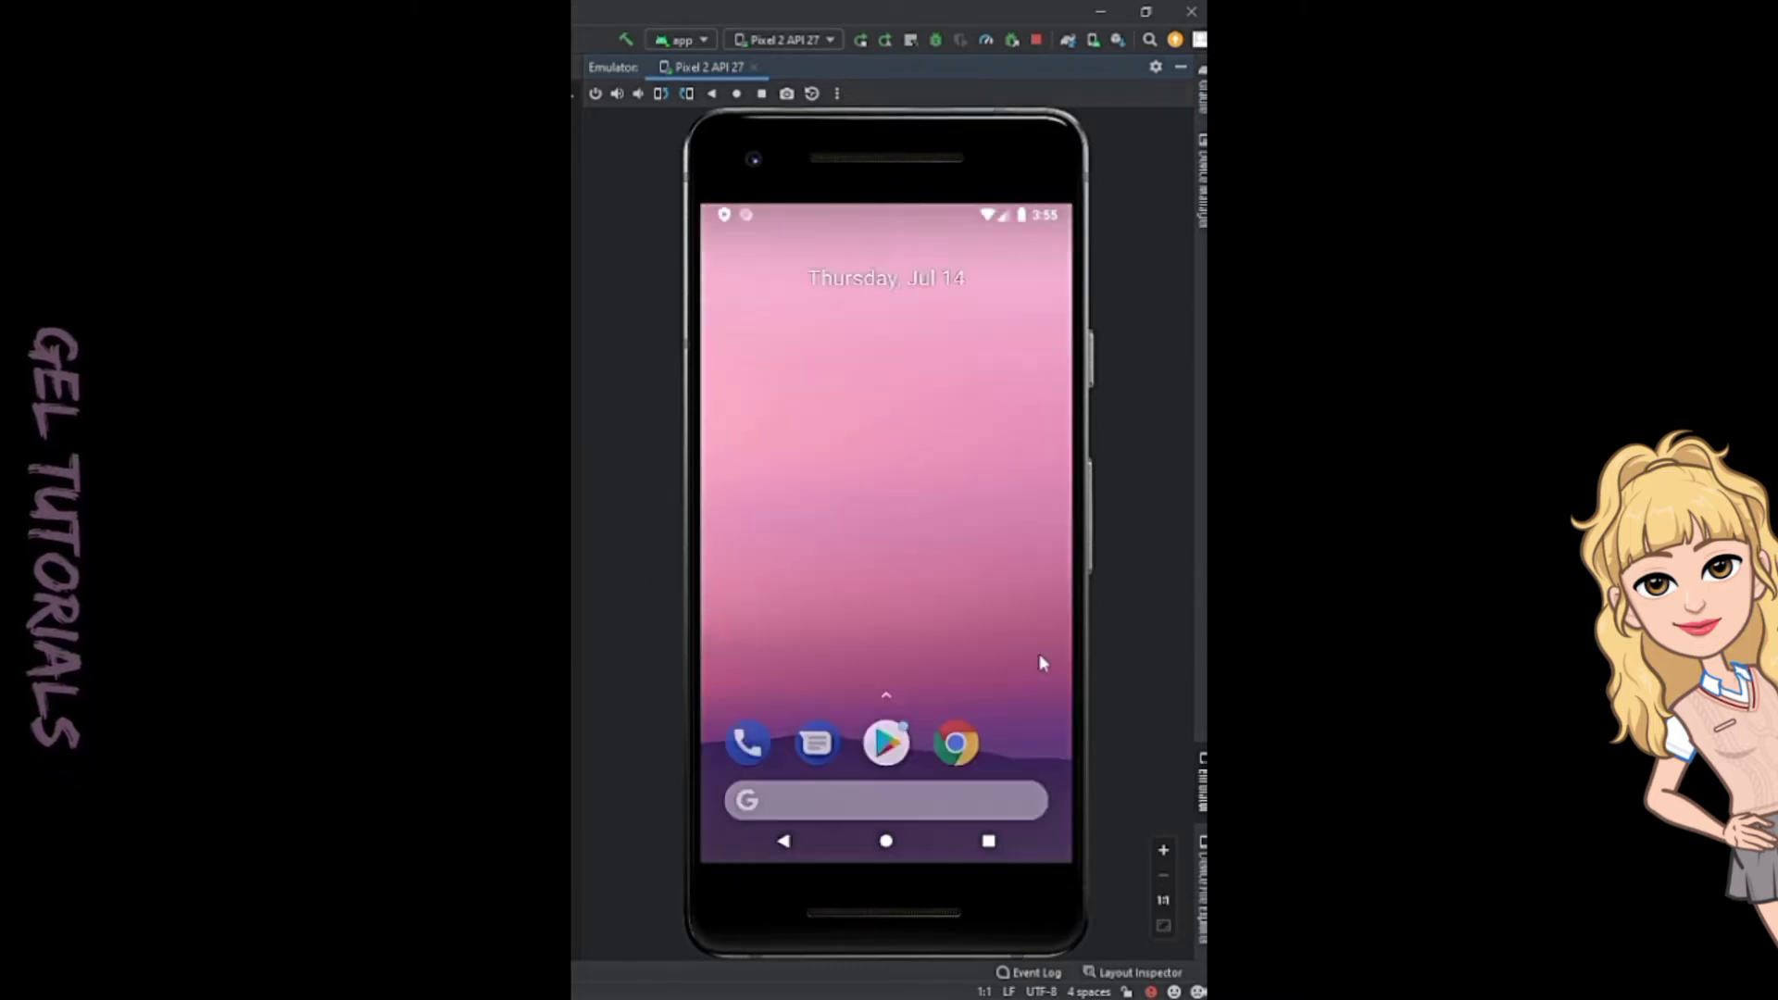
drag(1040, 653, 852, 609)
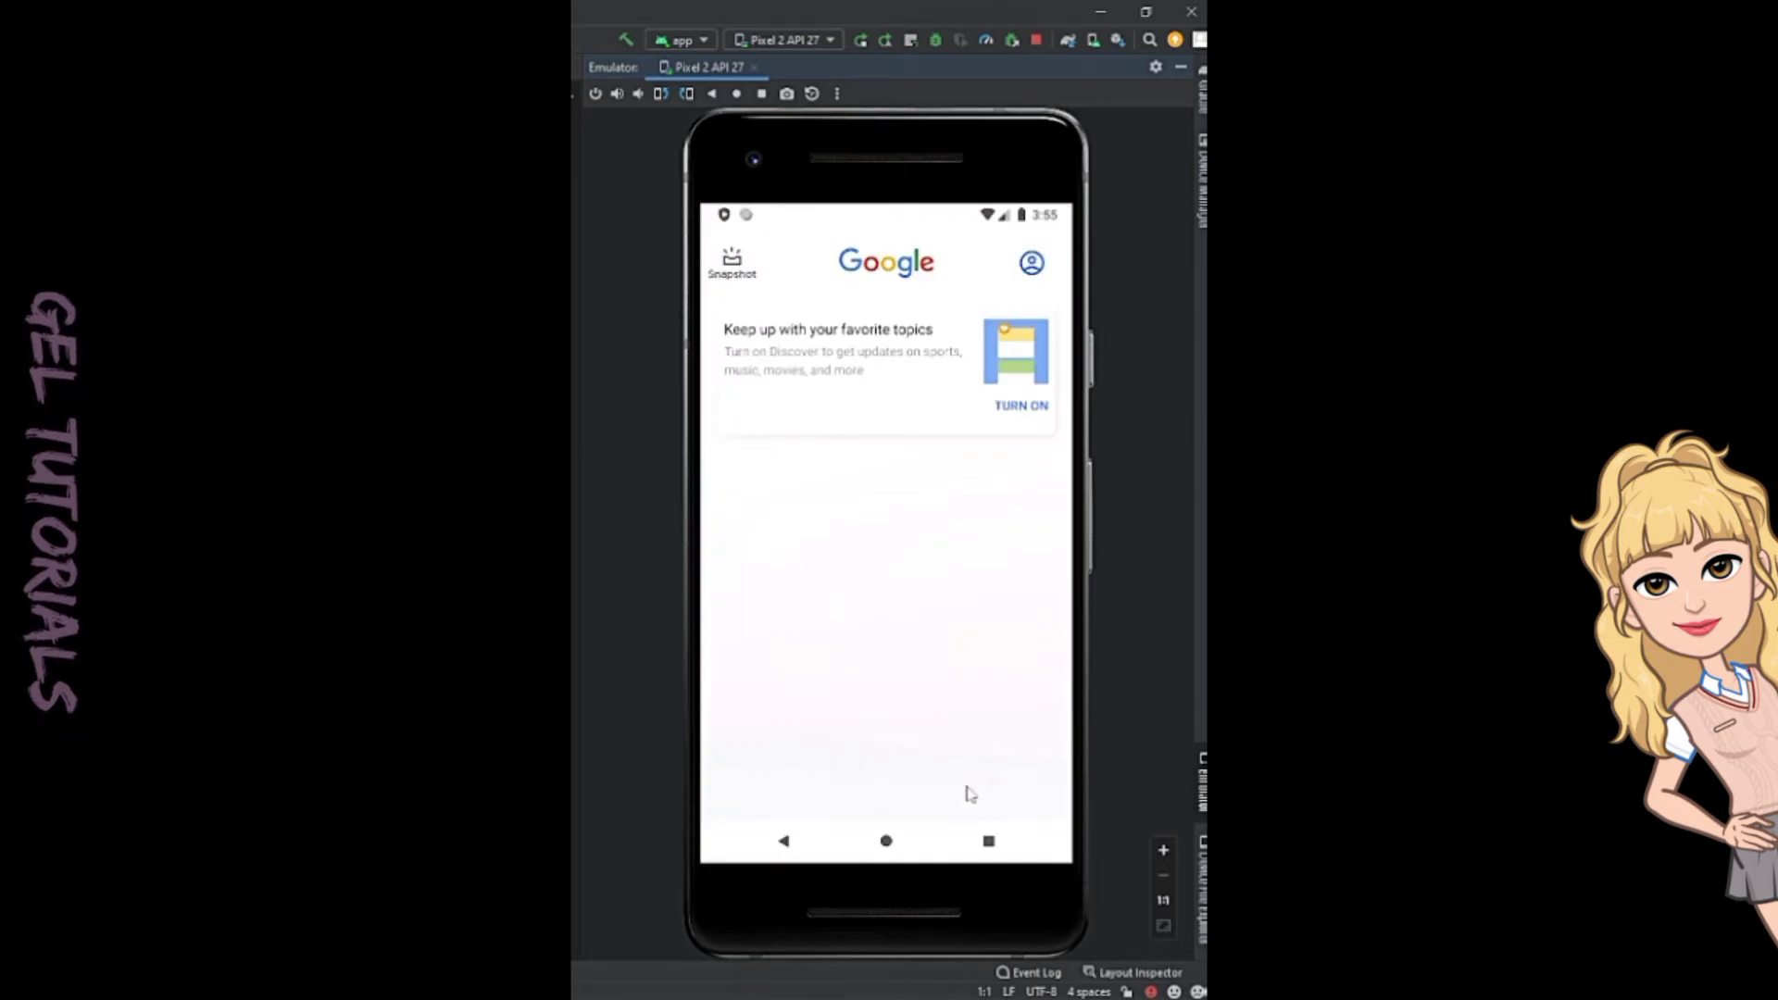
click(780, 843)
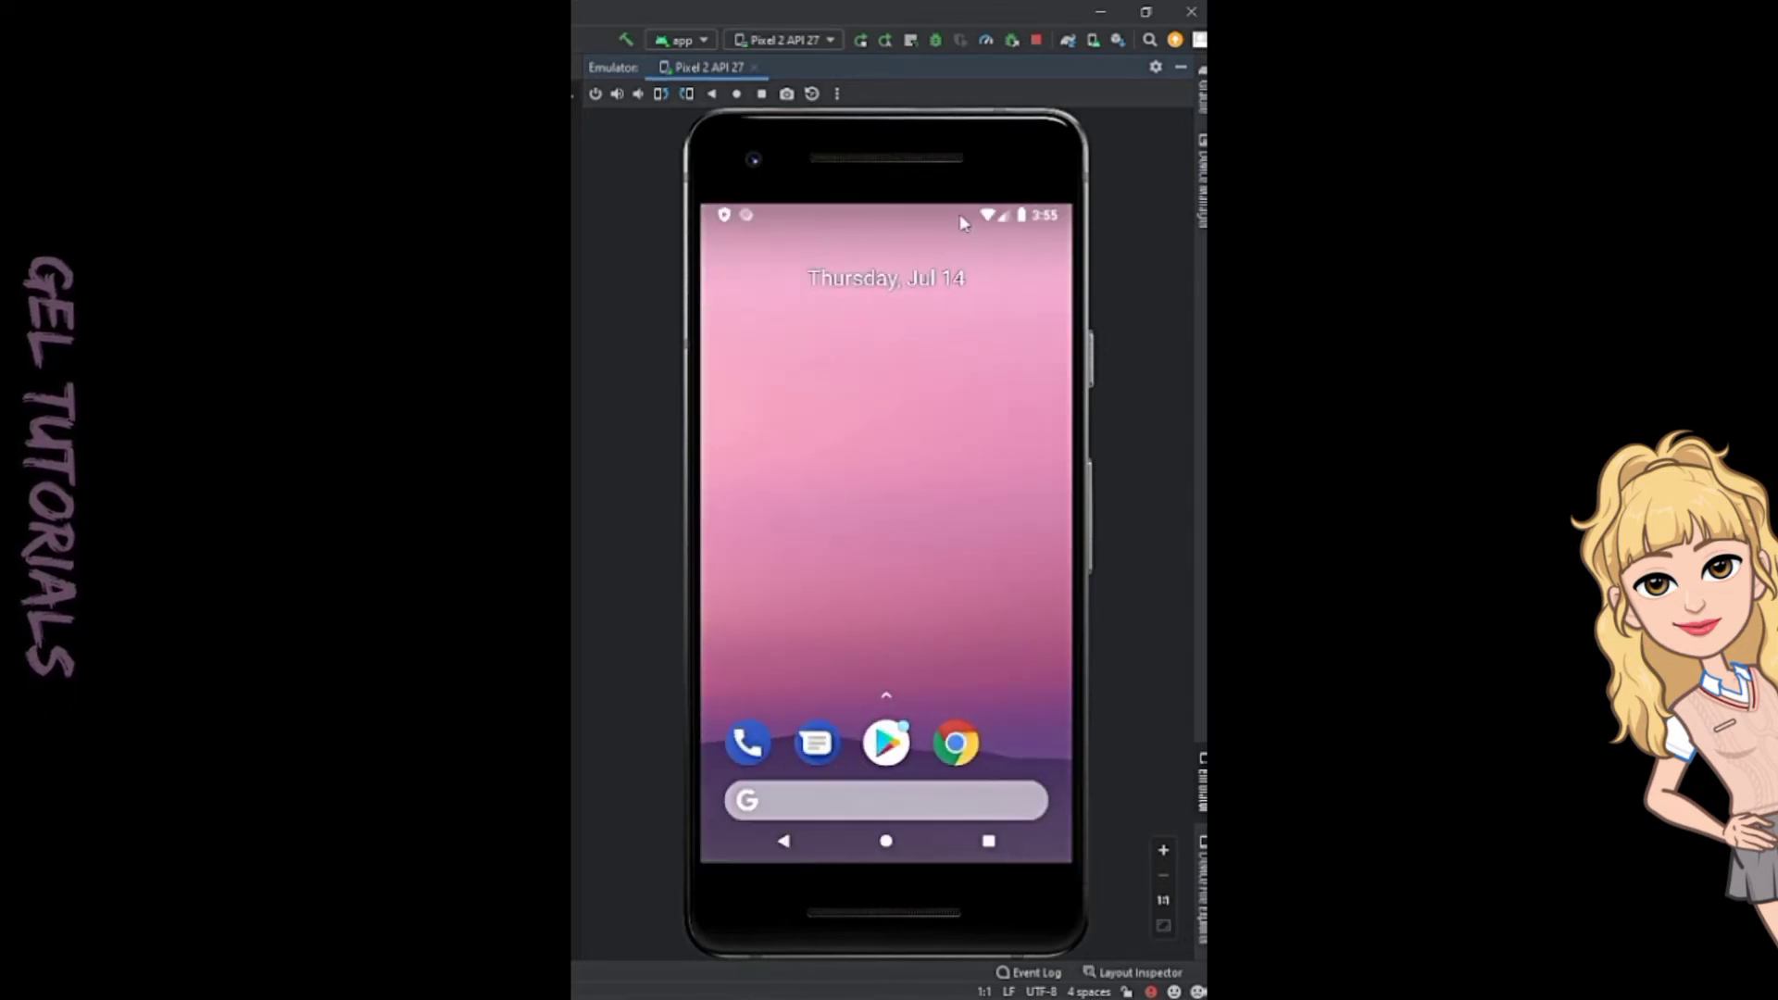
- Open the emulator's Settings app and go to Security & location
drag(958, 503, 956, 552)
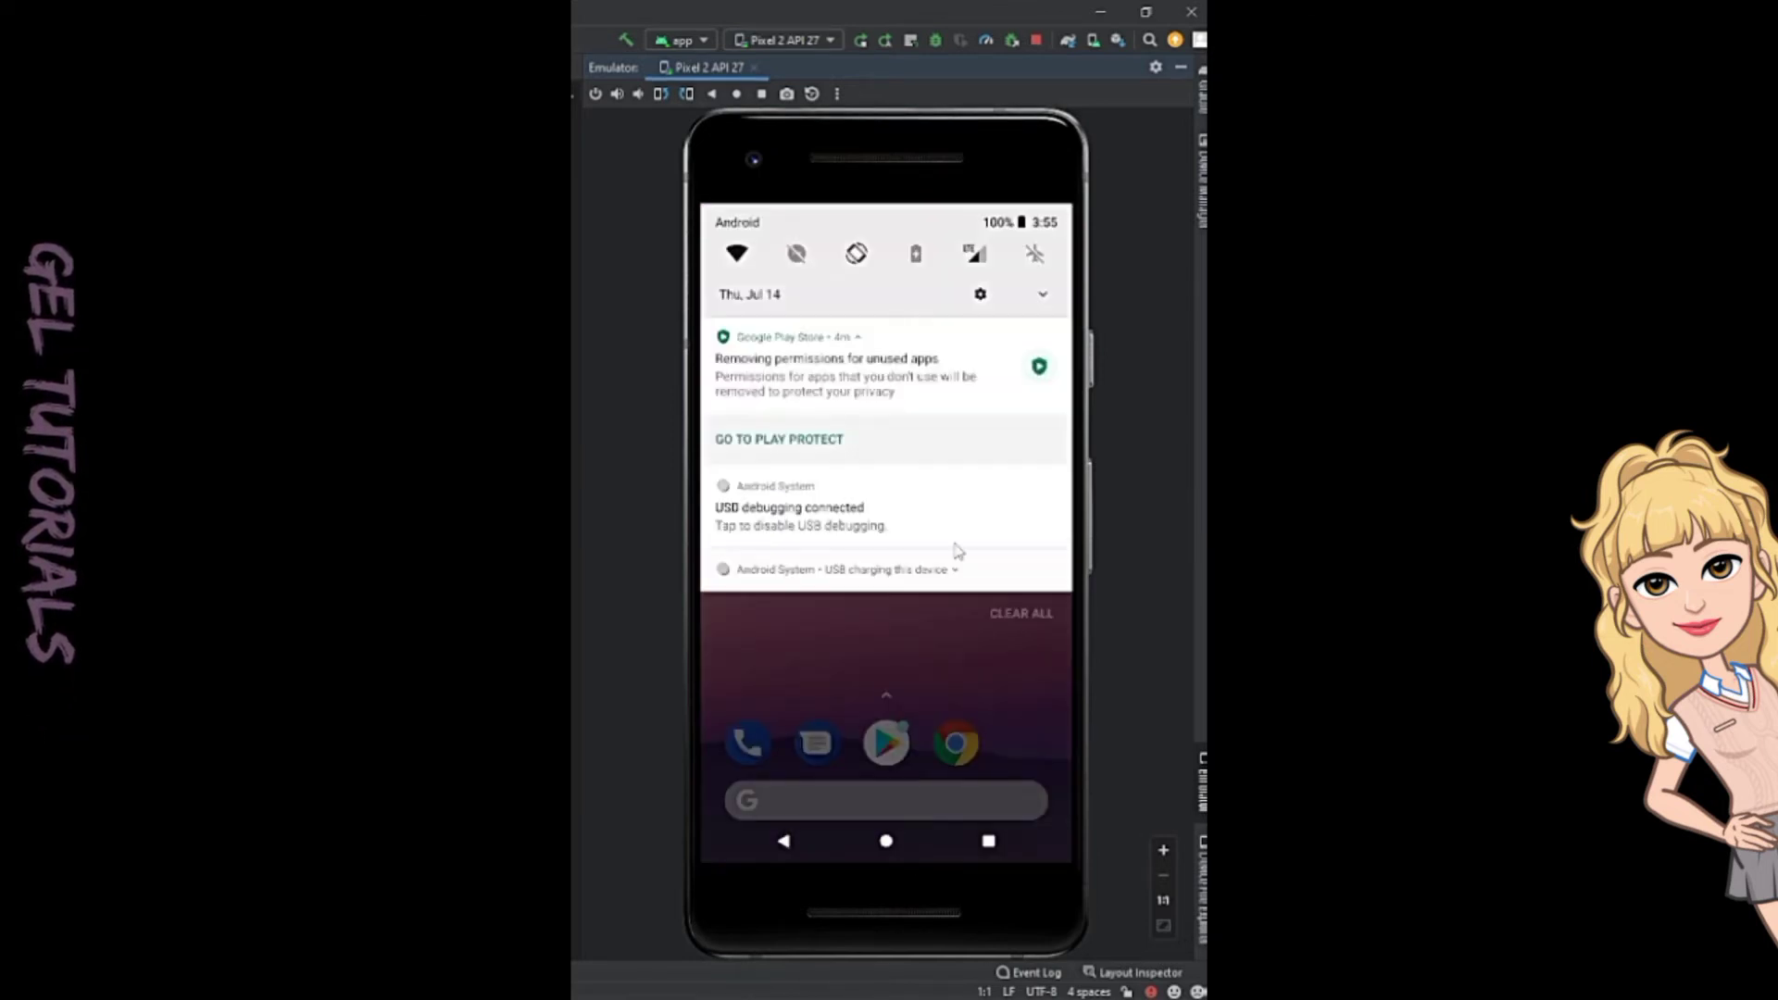
click(980, 296)
drag(845, 671, 857, 358)
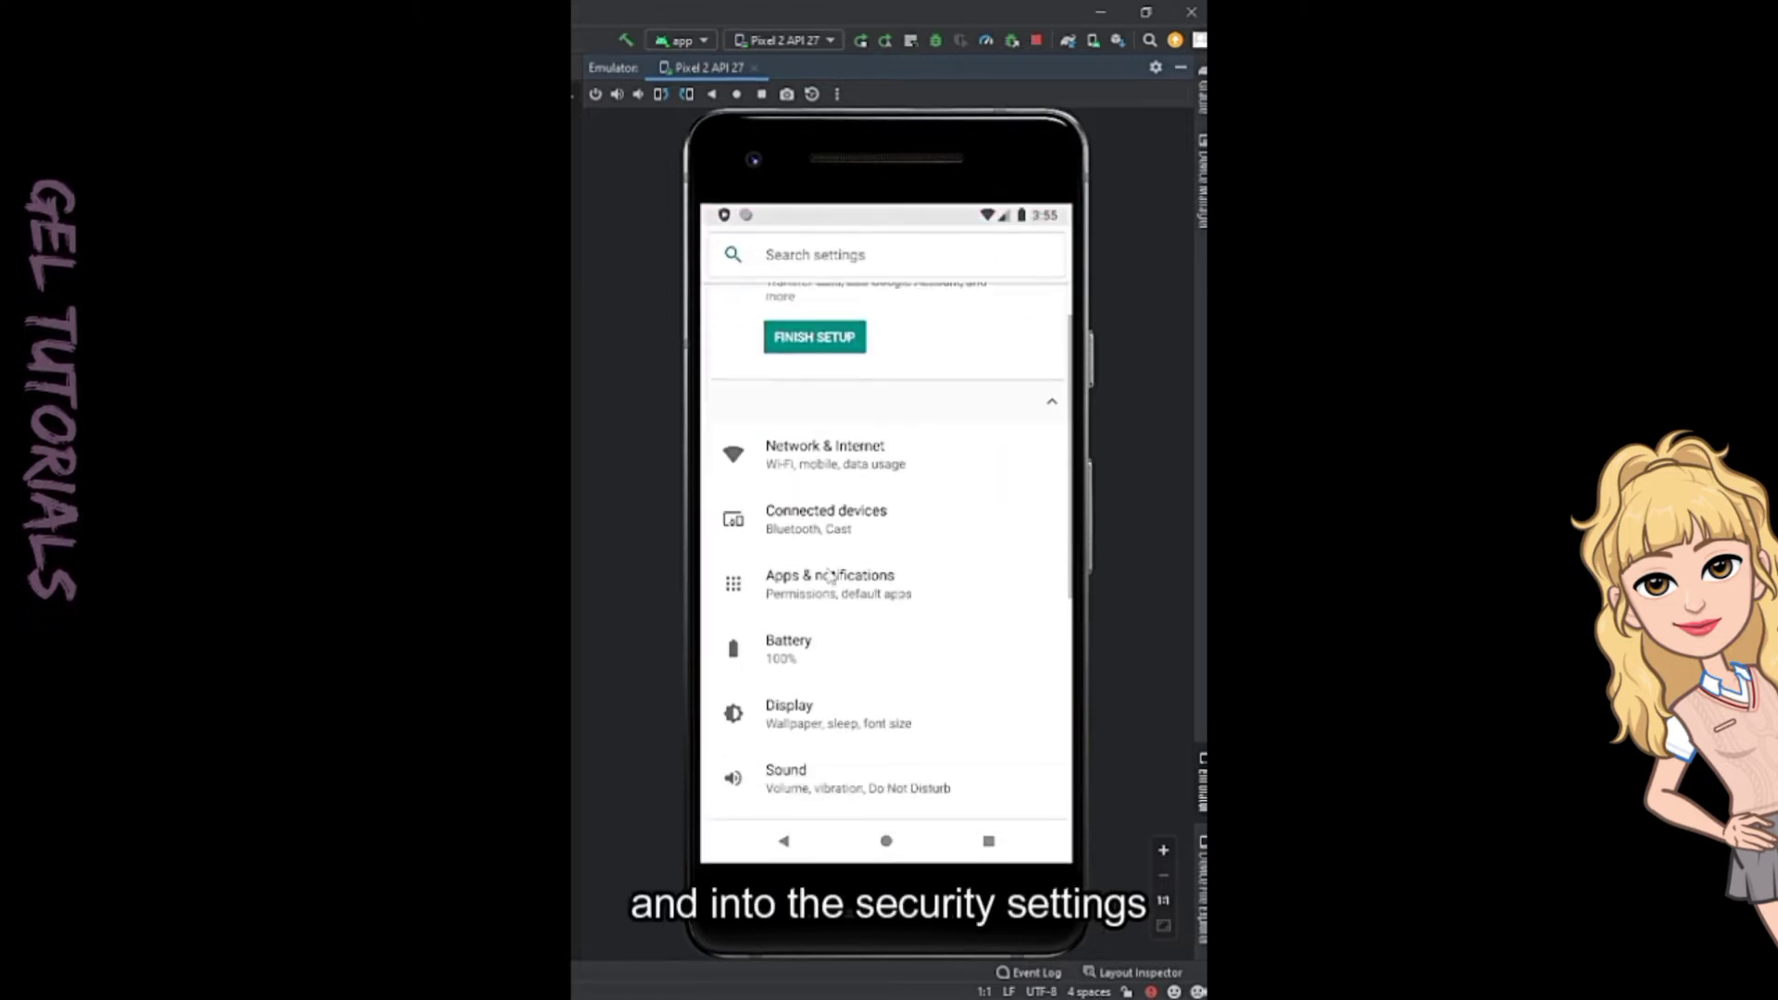
scroll(833, 497, down, 1)
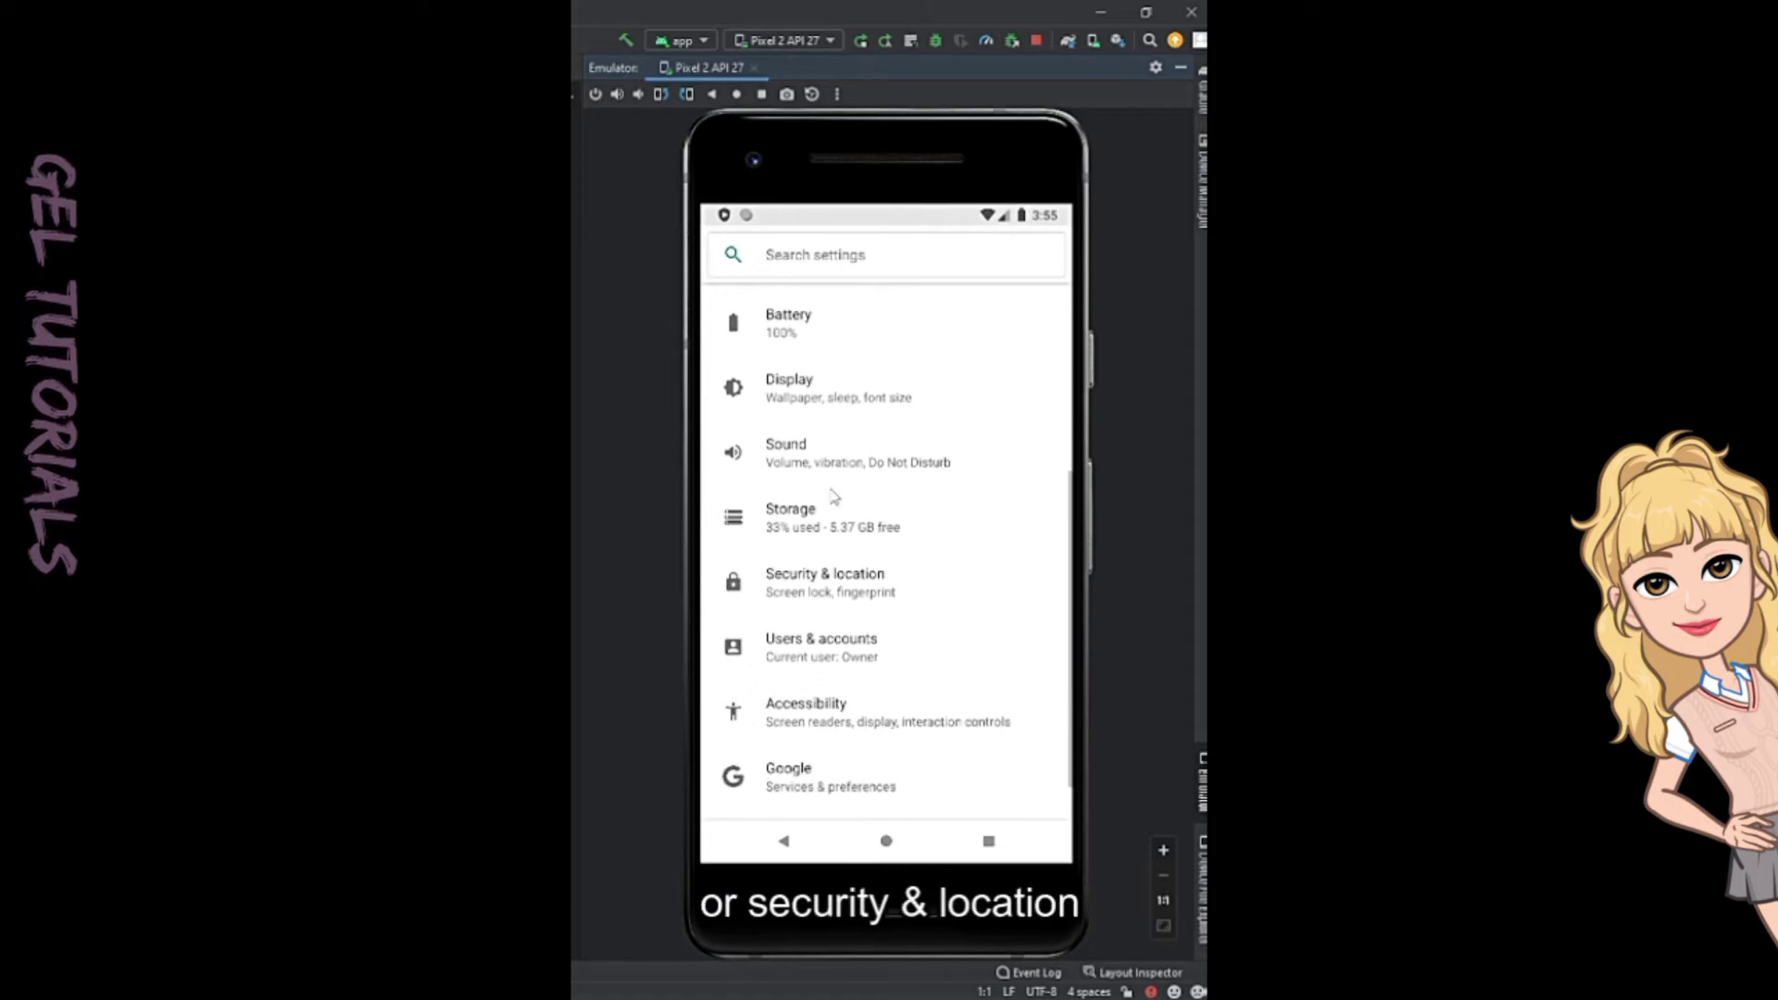
click(809, 598)
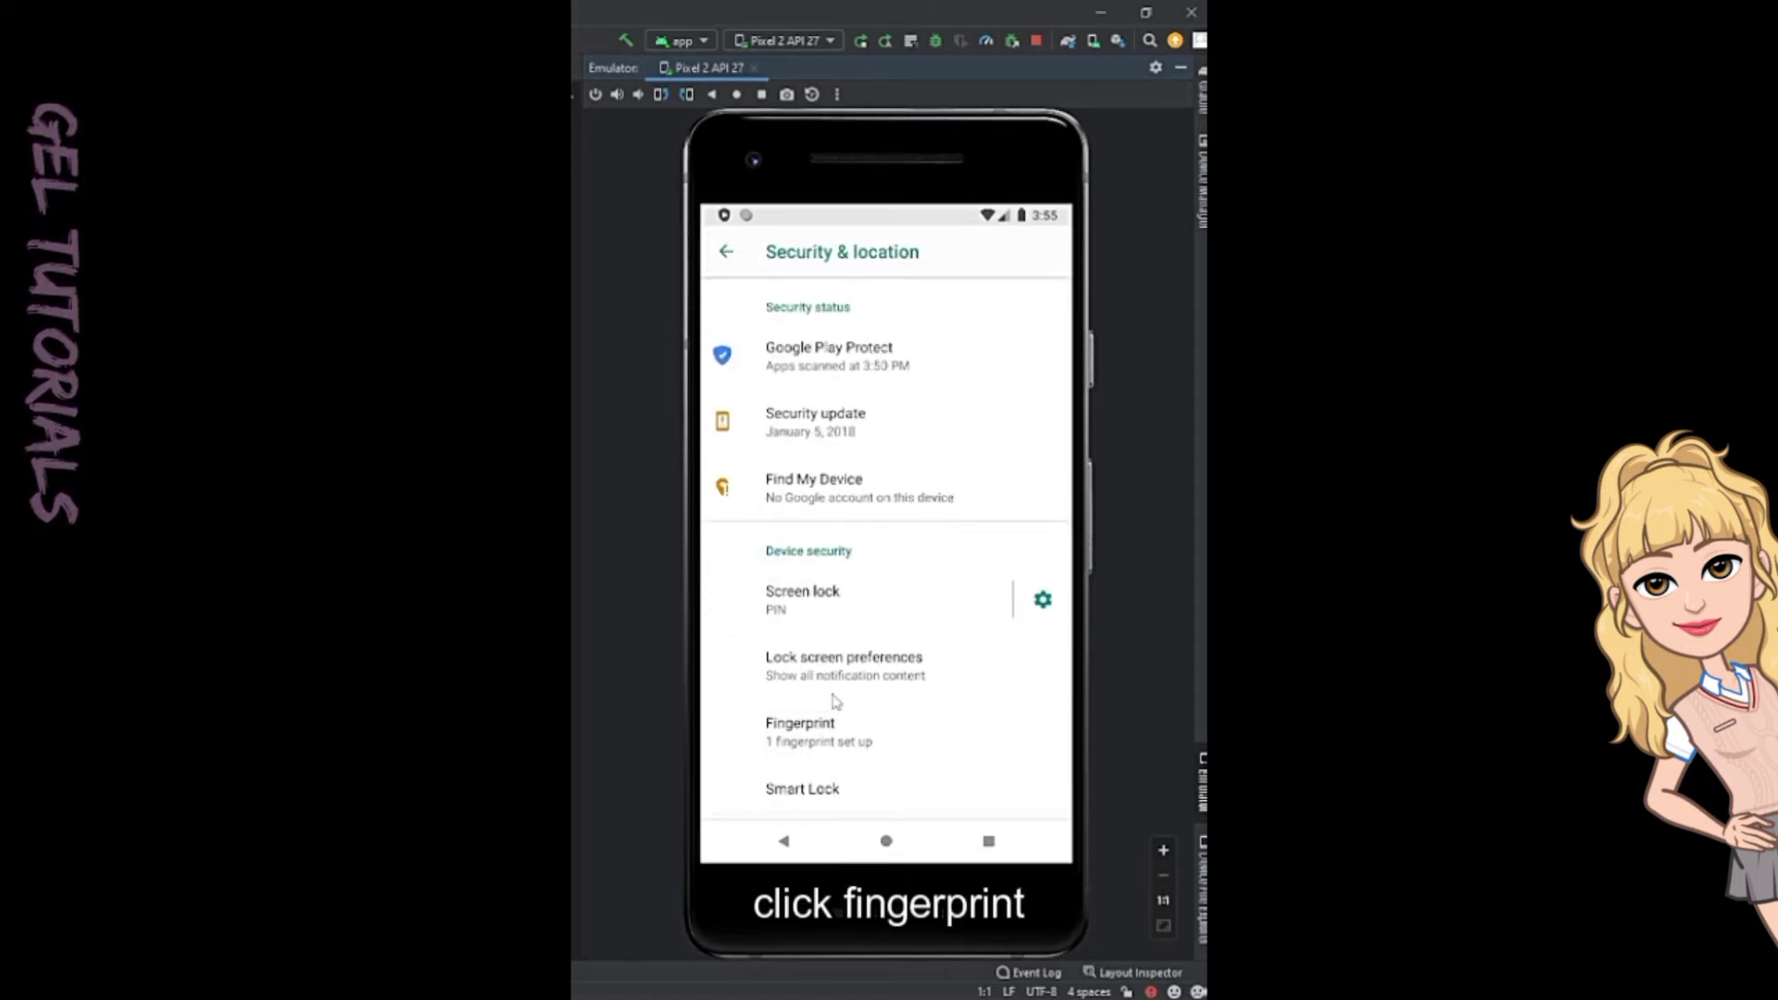
drag(834, 702, 842, 645)
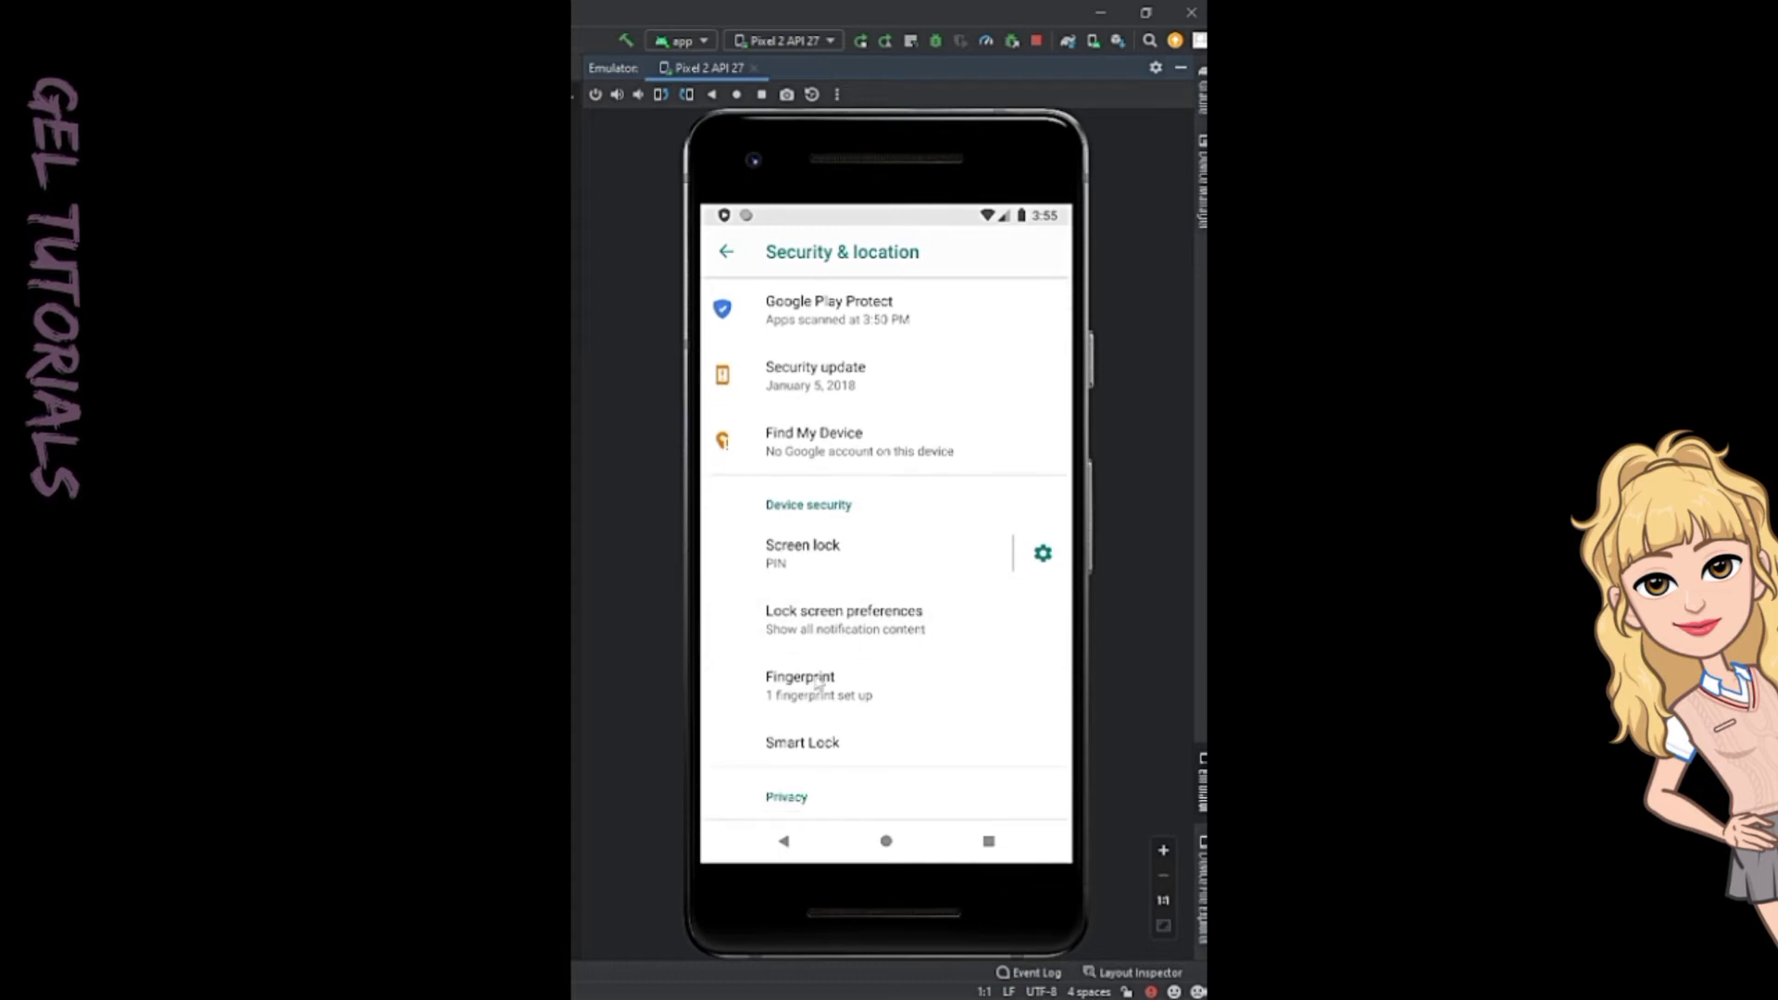
- Open the Fingerprint settings, entering the device PIN
click(810, 684)
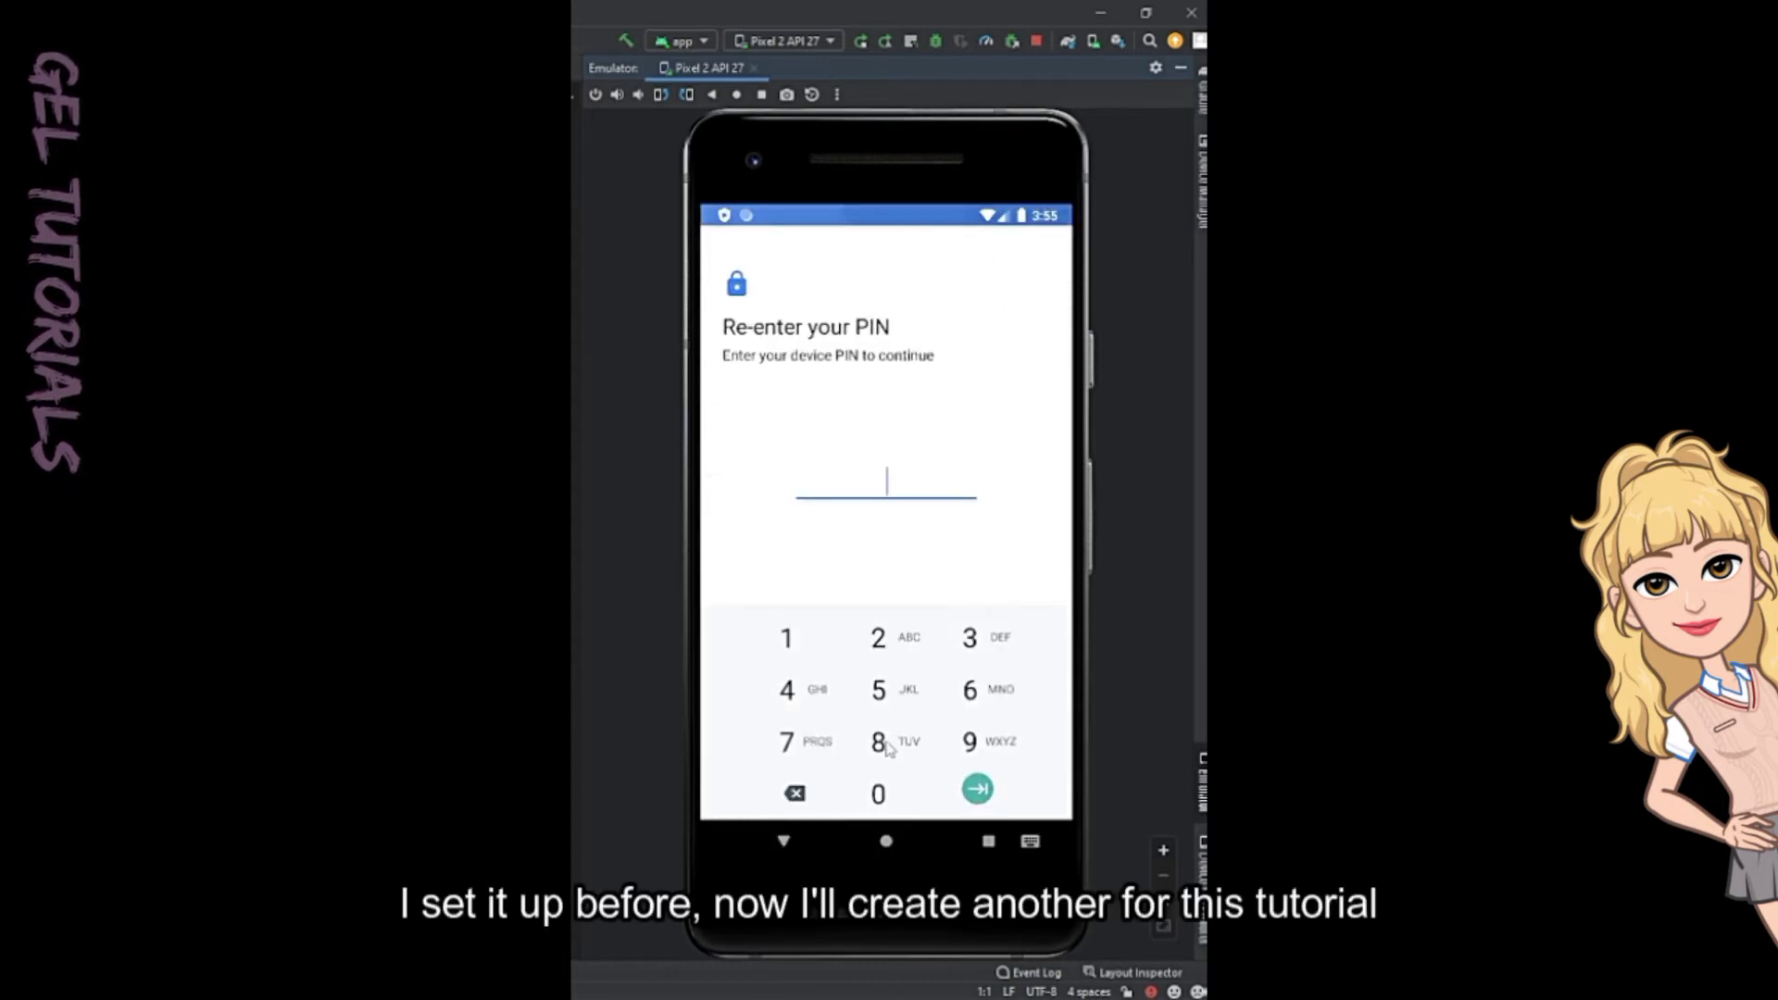
click(886, 747)
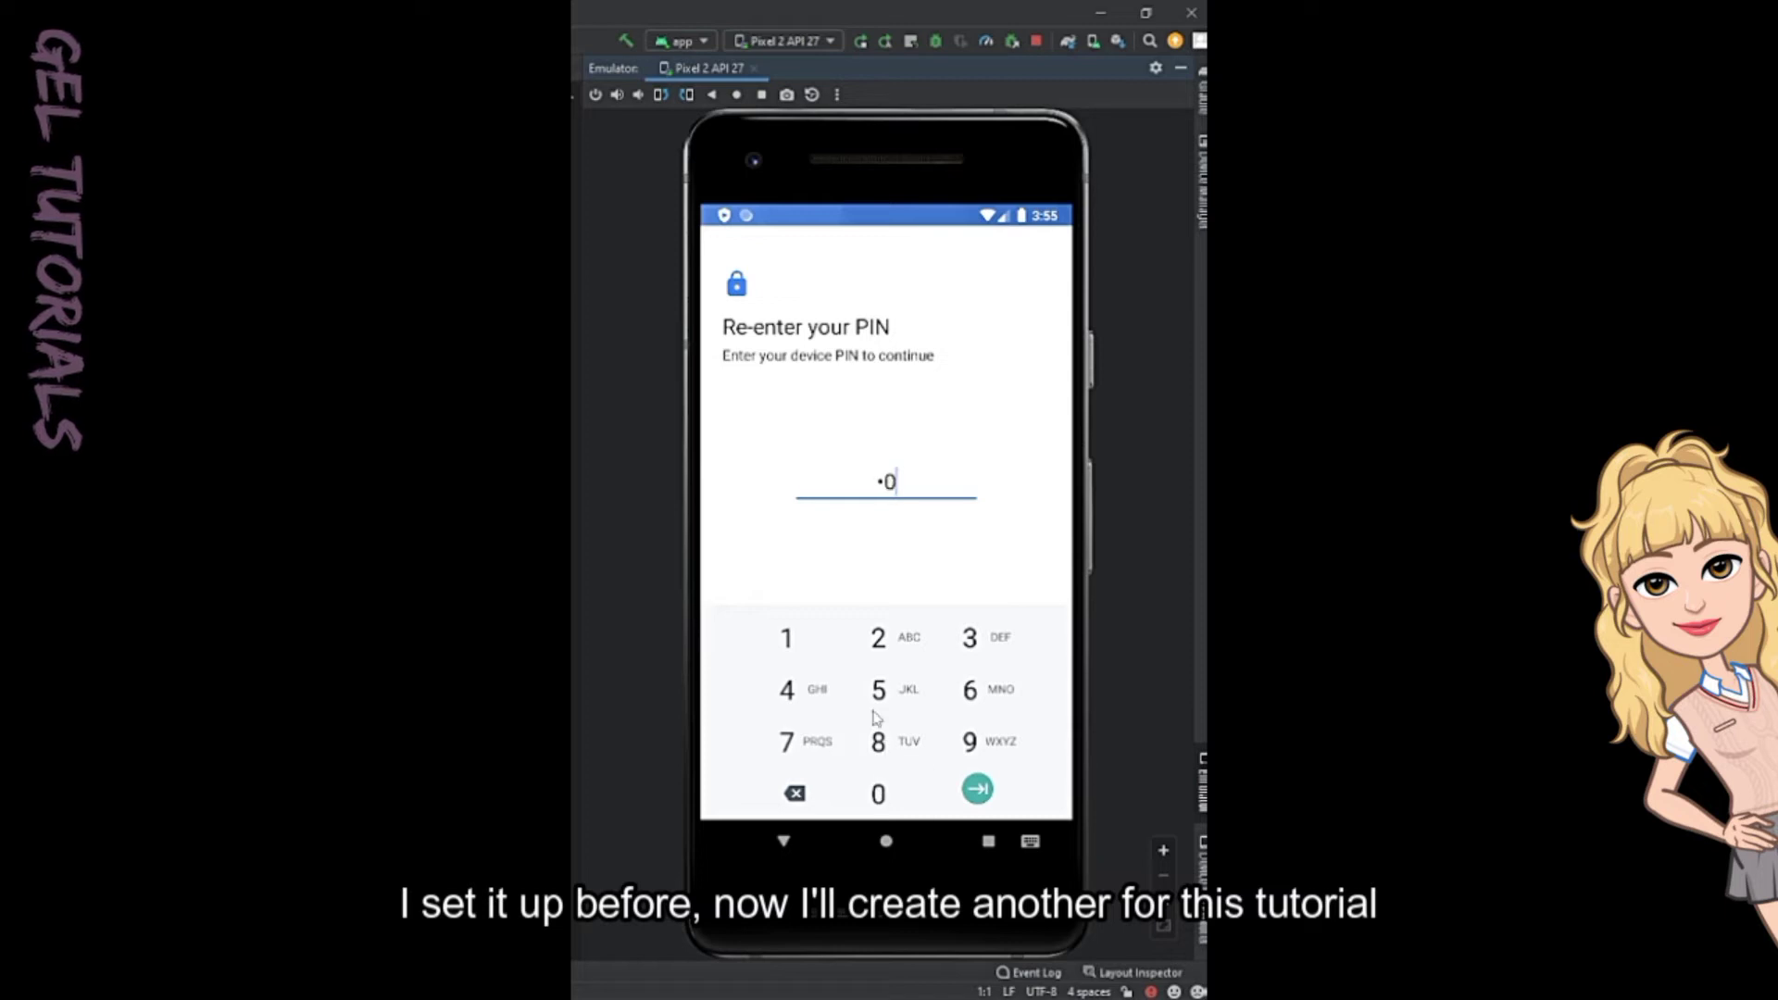
click(978, 784)
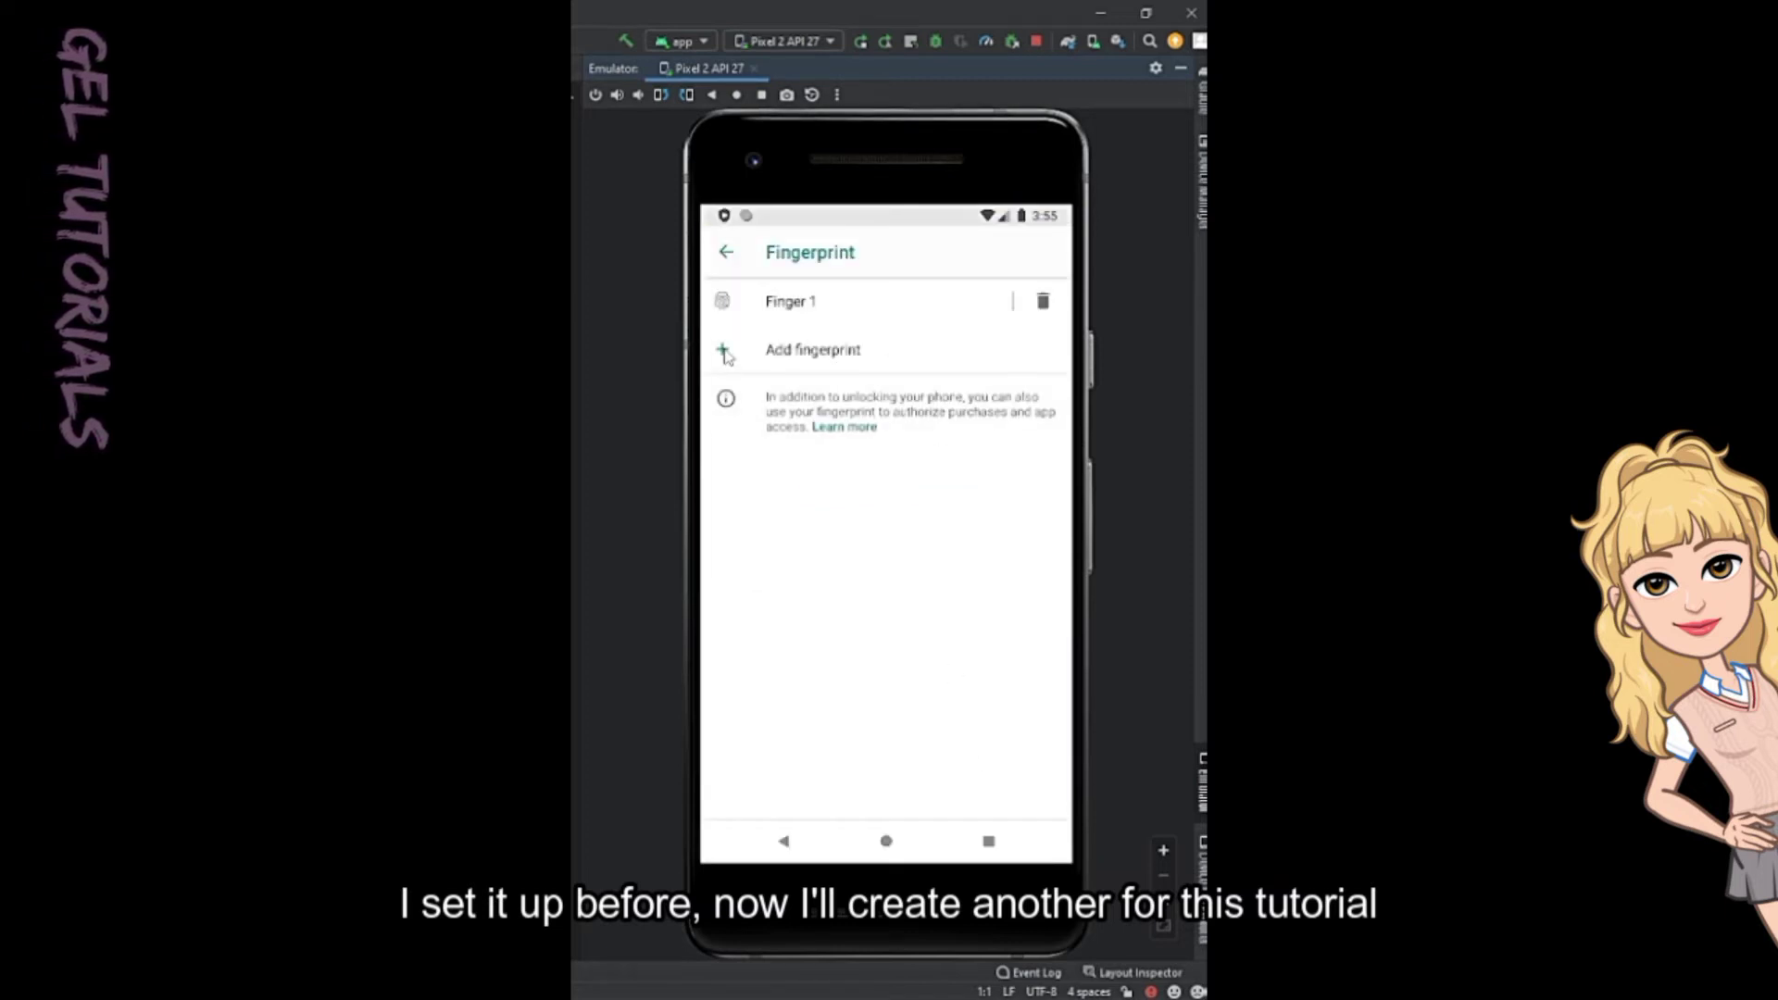
- Delete the existing Finger 1, confirm removal, and start adding a new fingerprint
click(1042, 301)
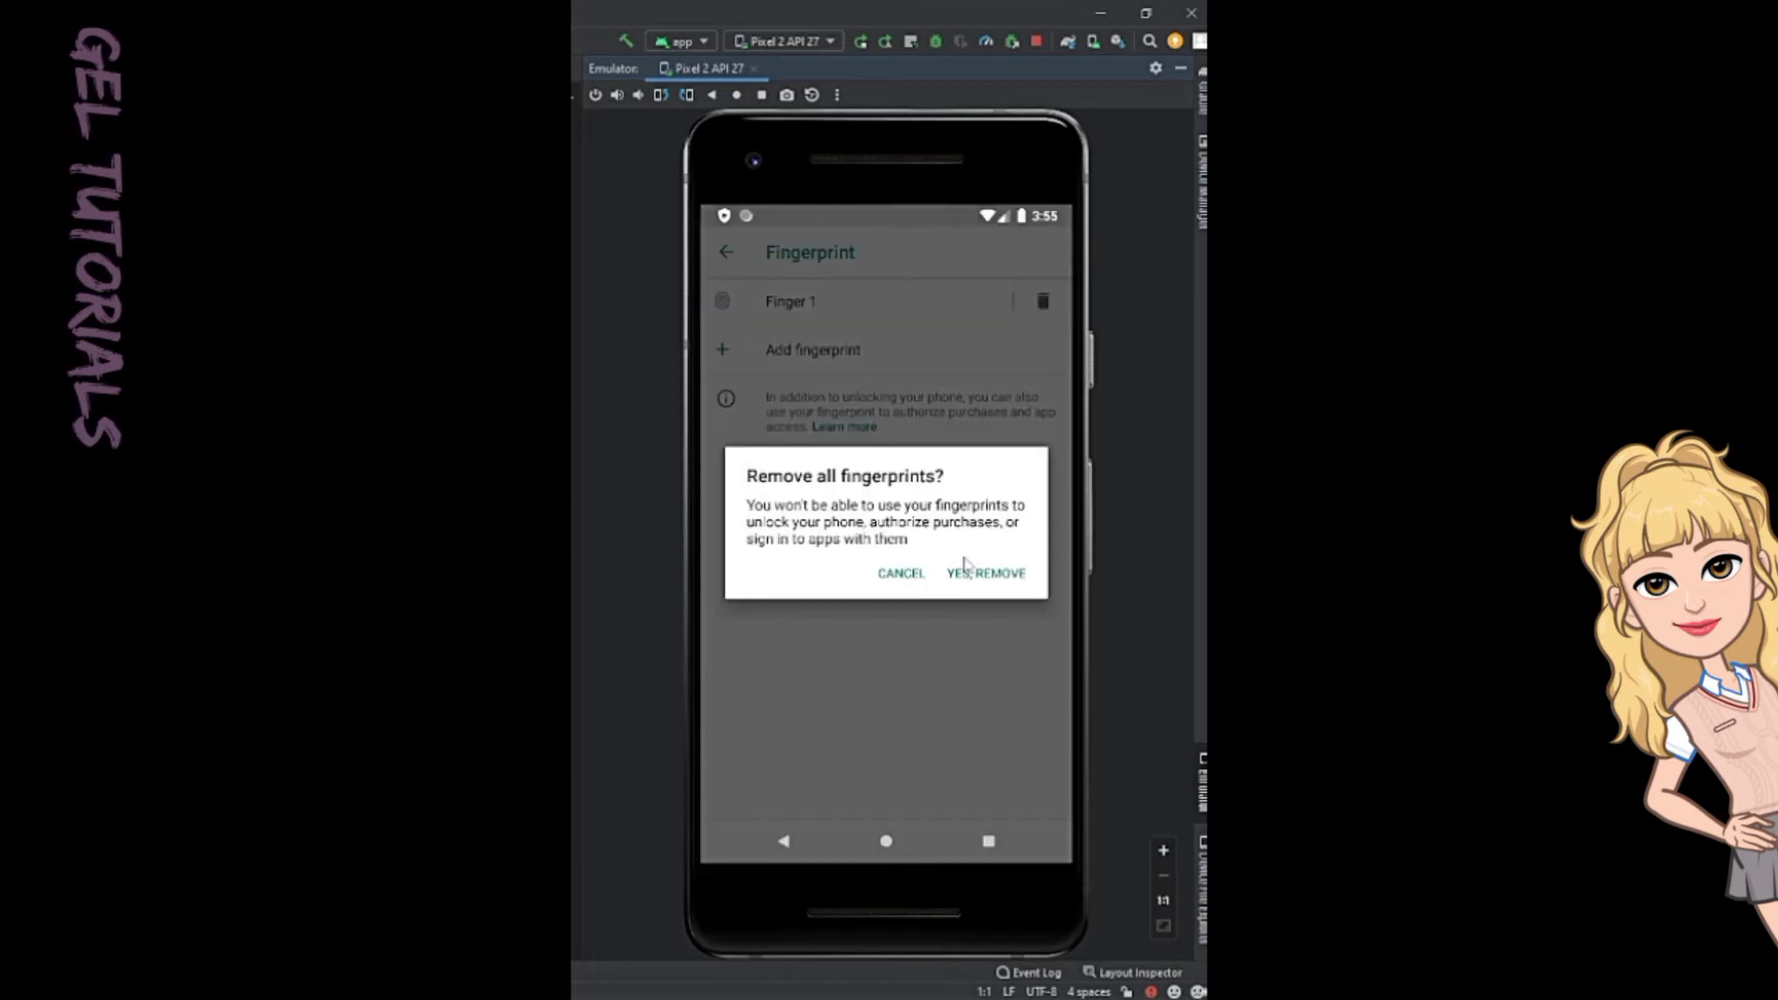
click(968, 573)
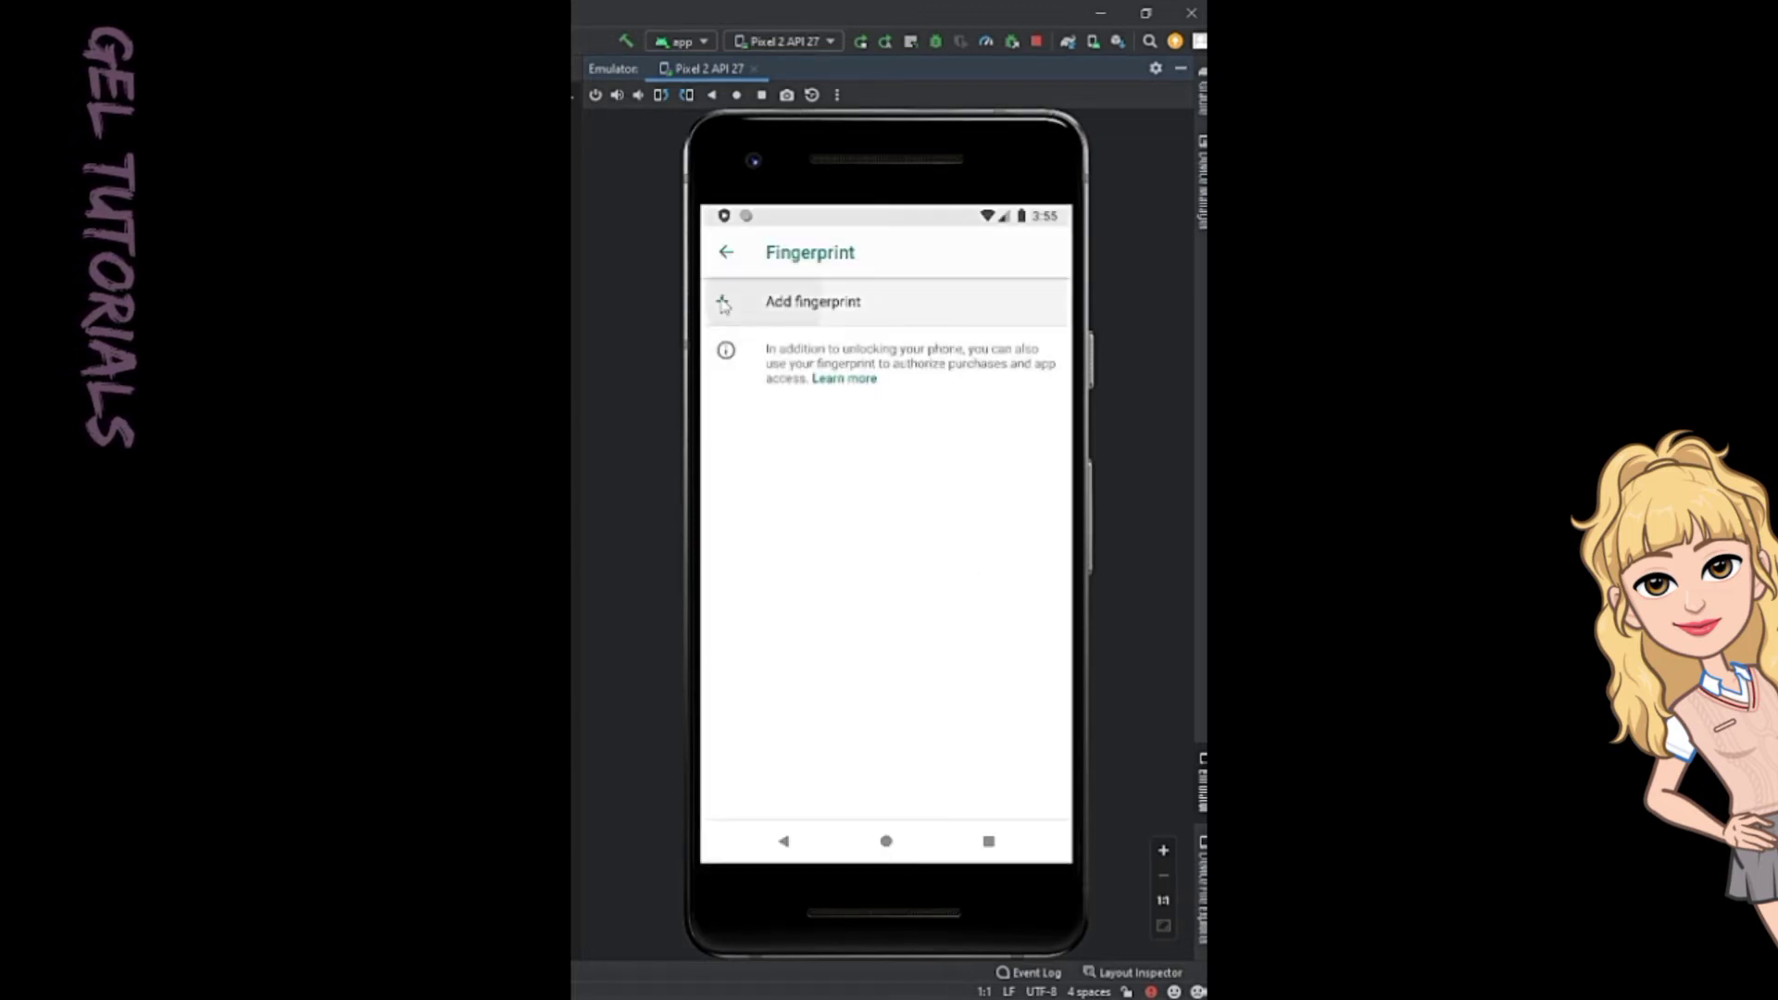
click(723, 304)
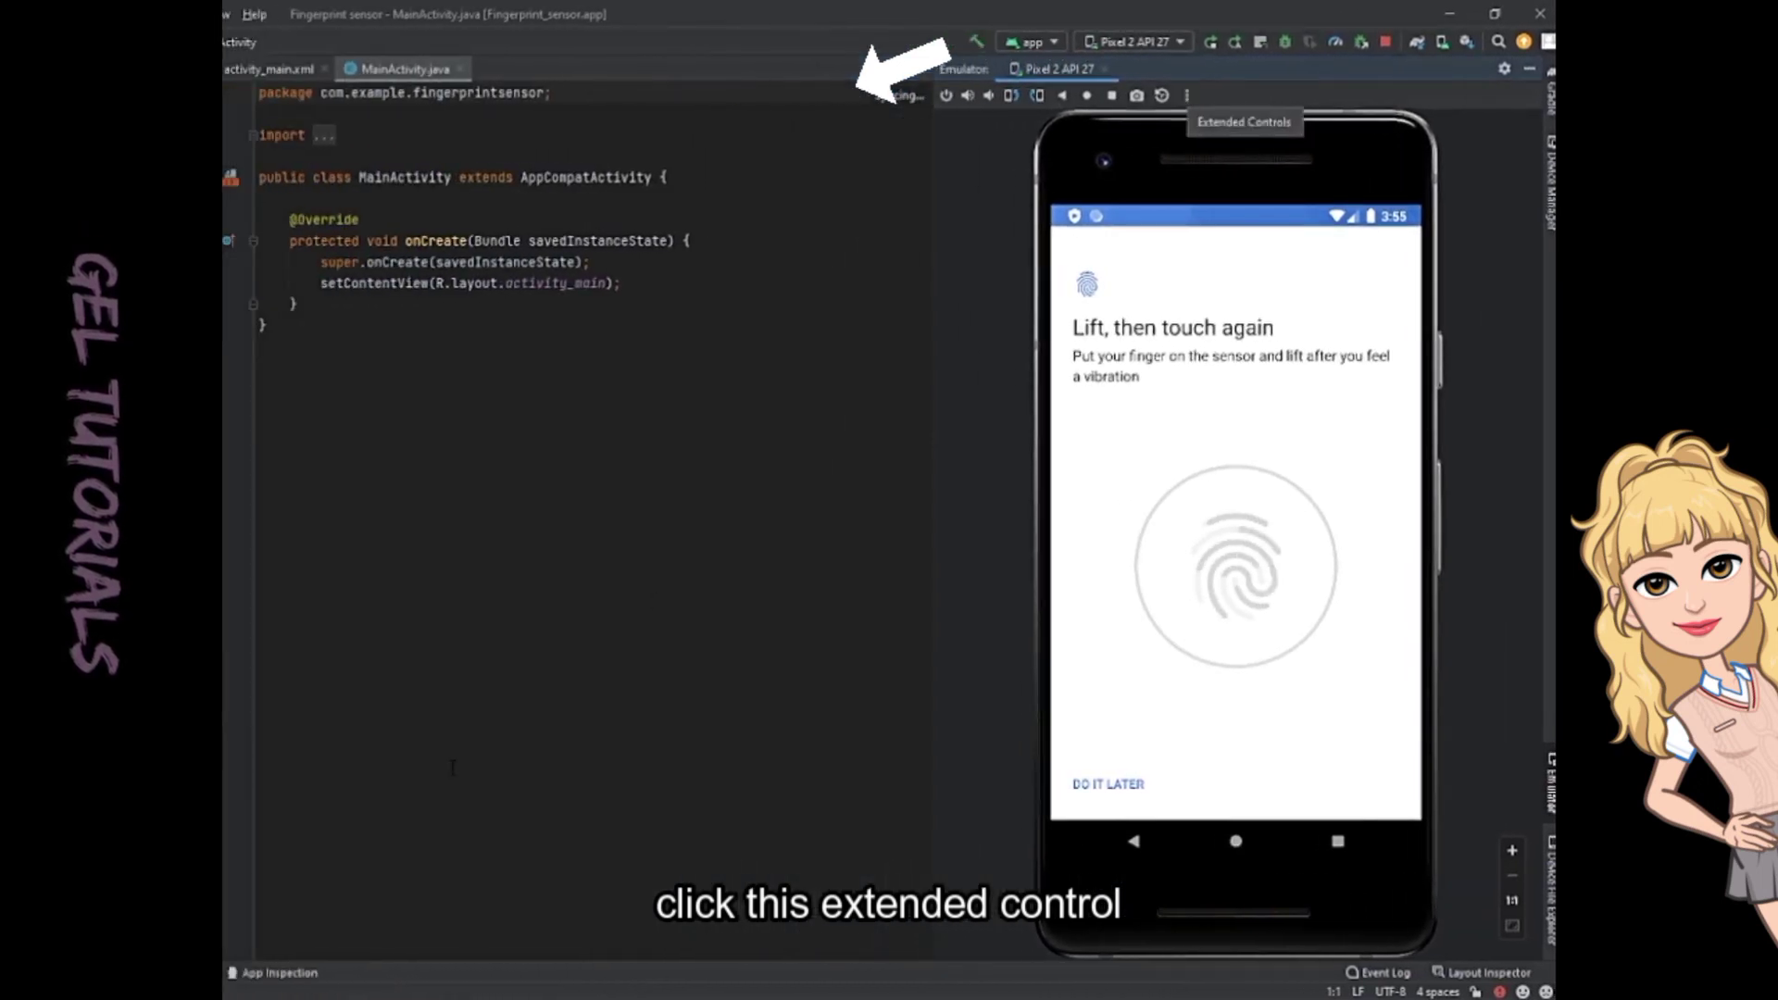
- Enroll simulated Finger 1 through Extended Controls sensor touches, then tap Done
click(1187, 95)
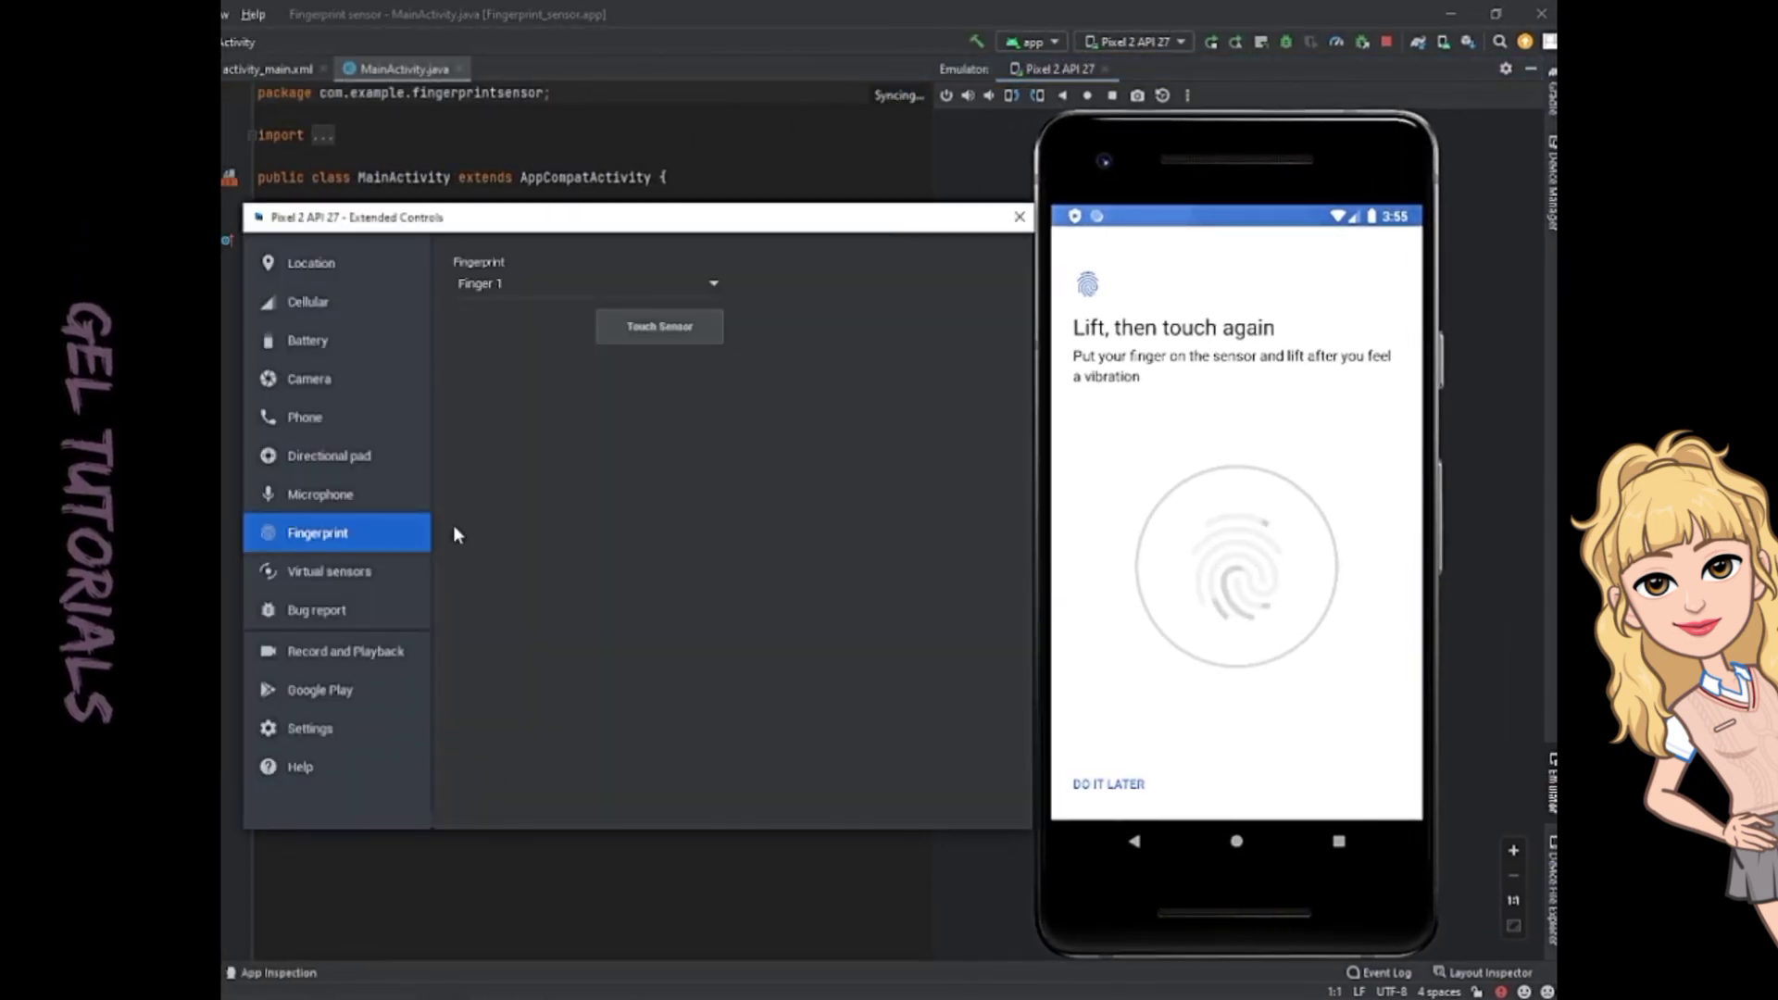
click(601, 283)
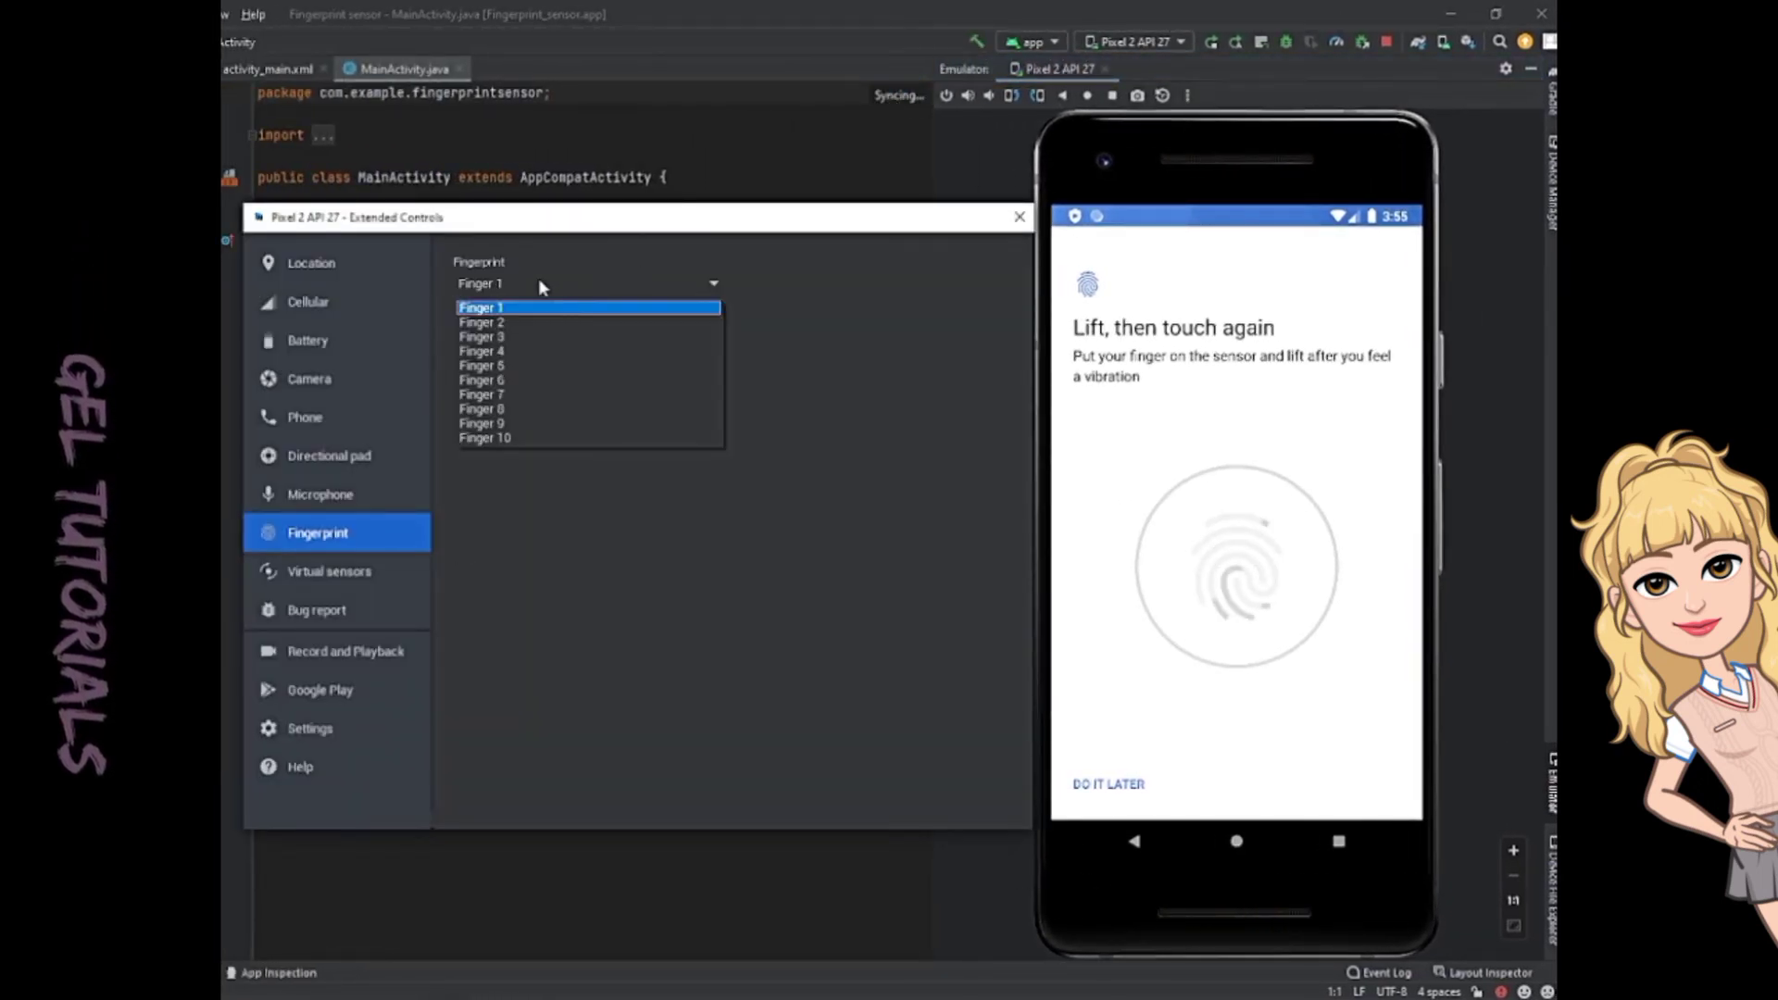
click(484, 307)
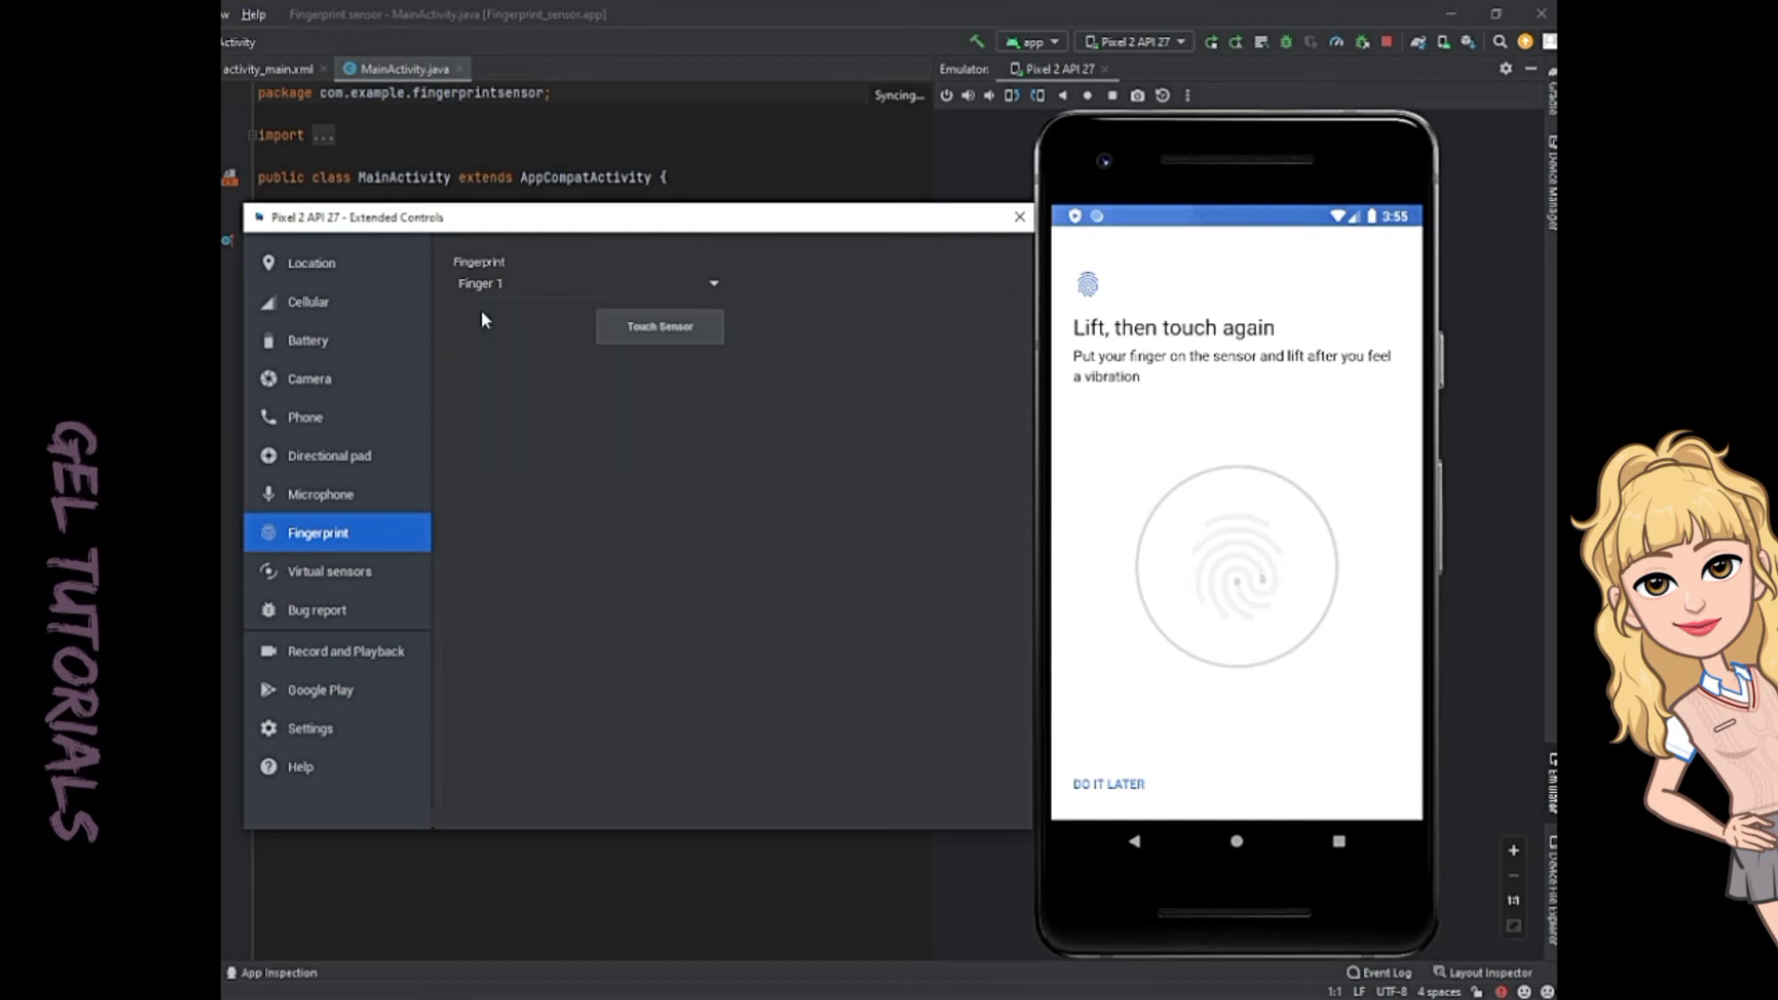
click(644, 324)
click(654, 328)
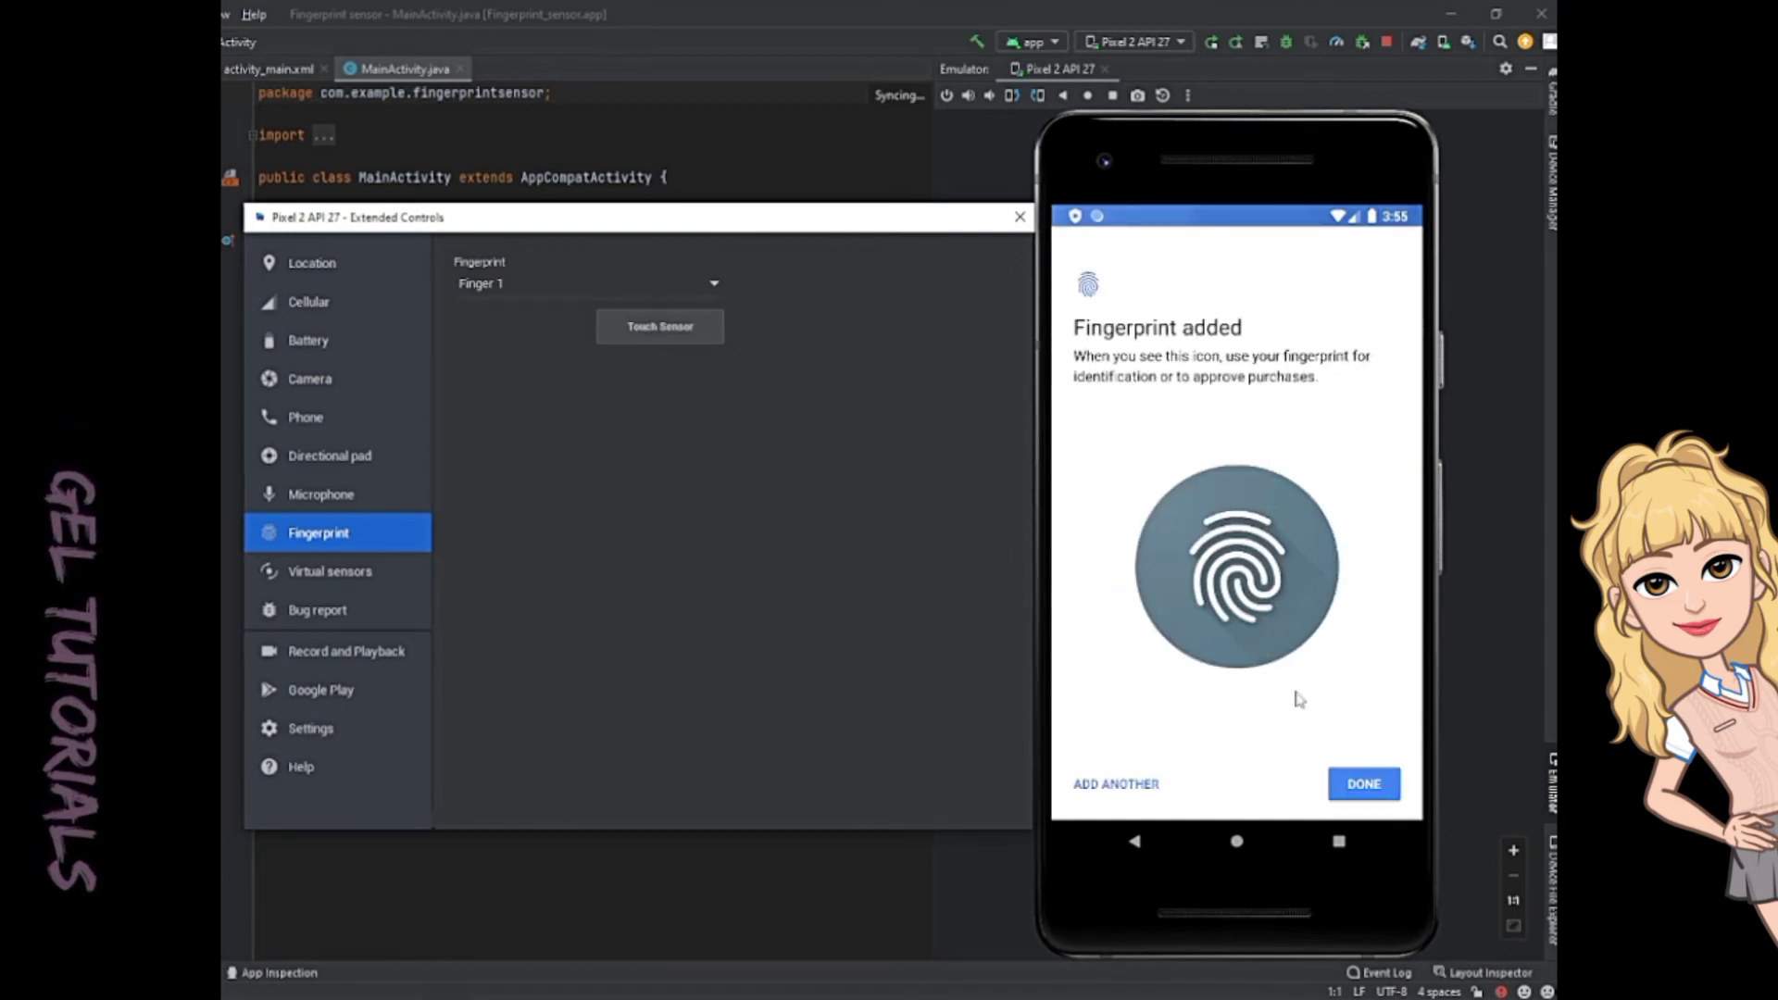
click(1357, 783)
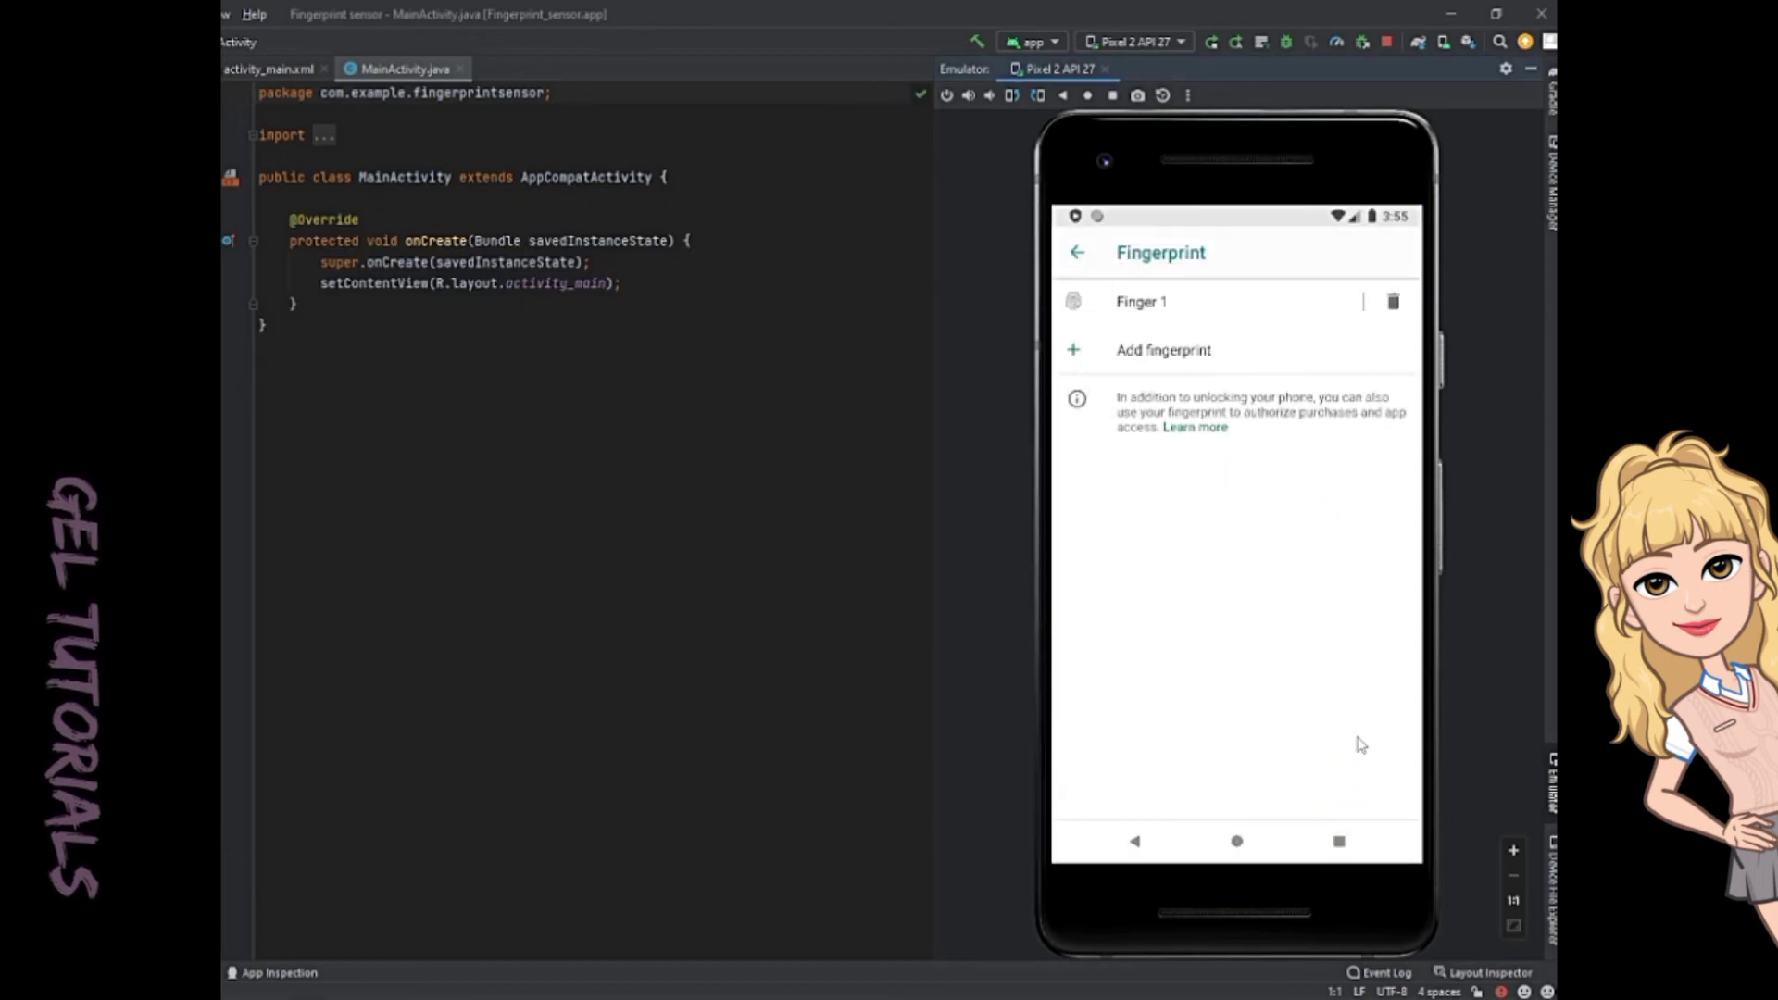
- Go to the home screen, then lock and wake the emulator to its lock screen
click(1236, 840)
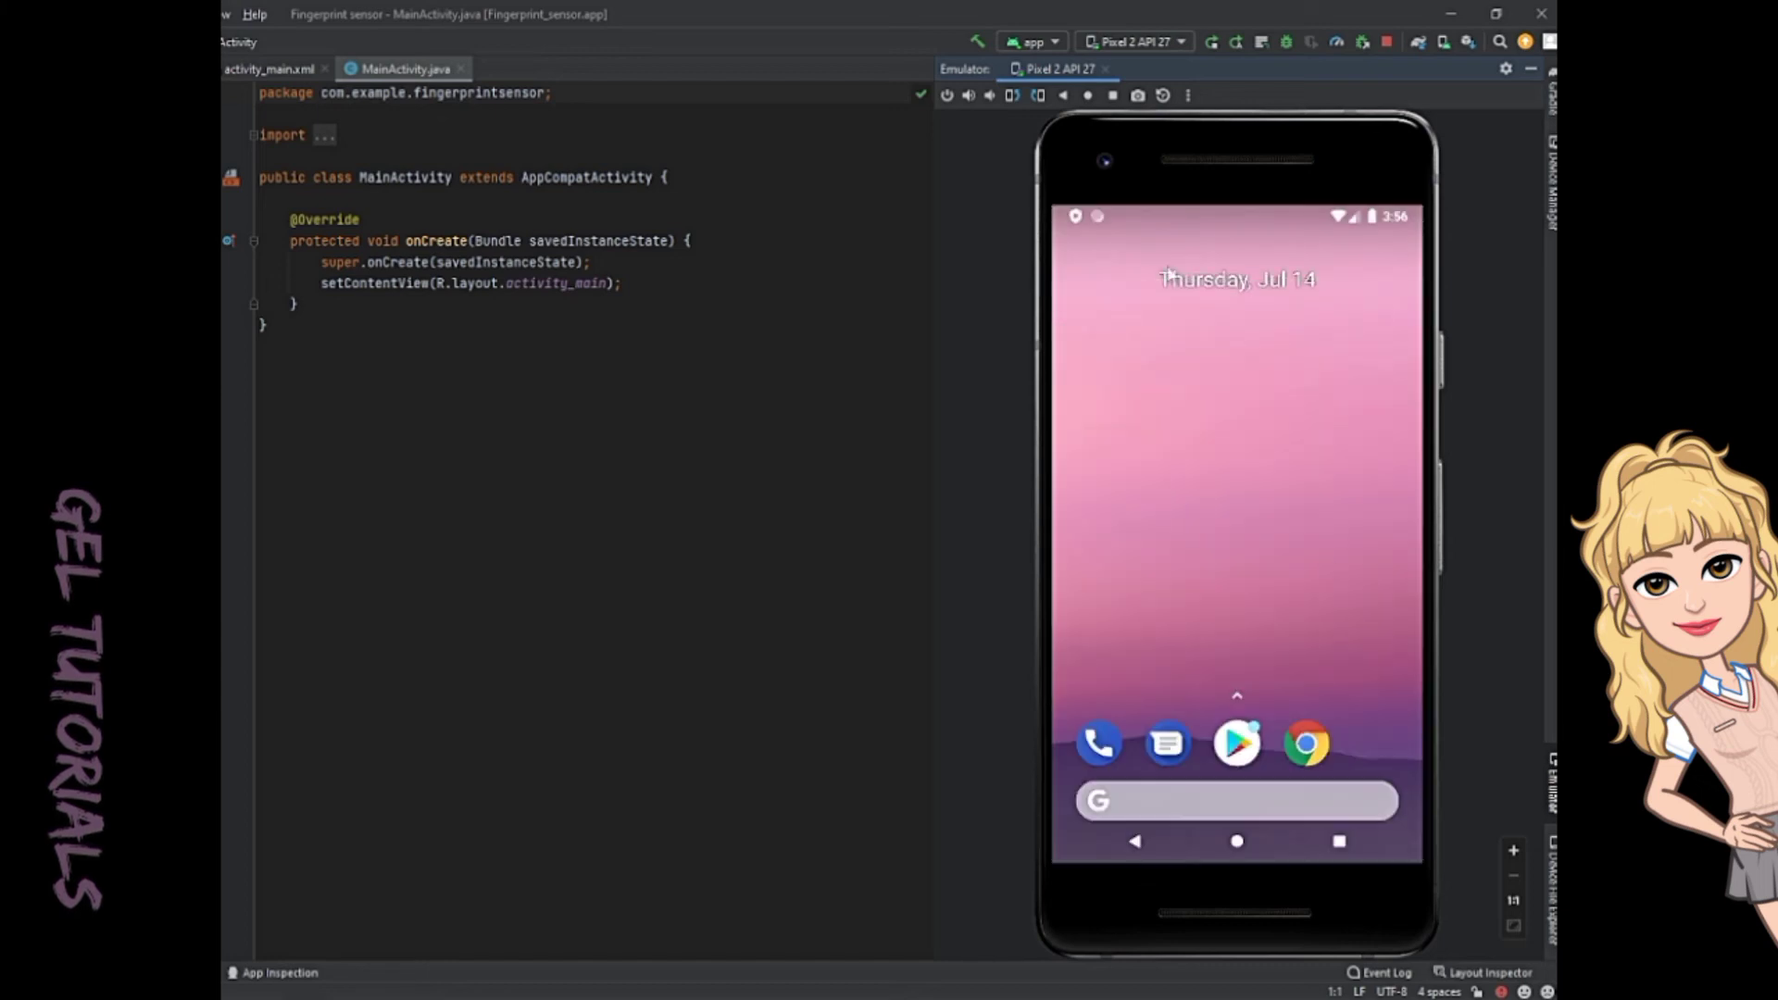
click(945, 94)
click(946, 97)
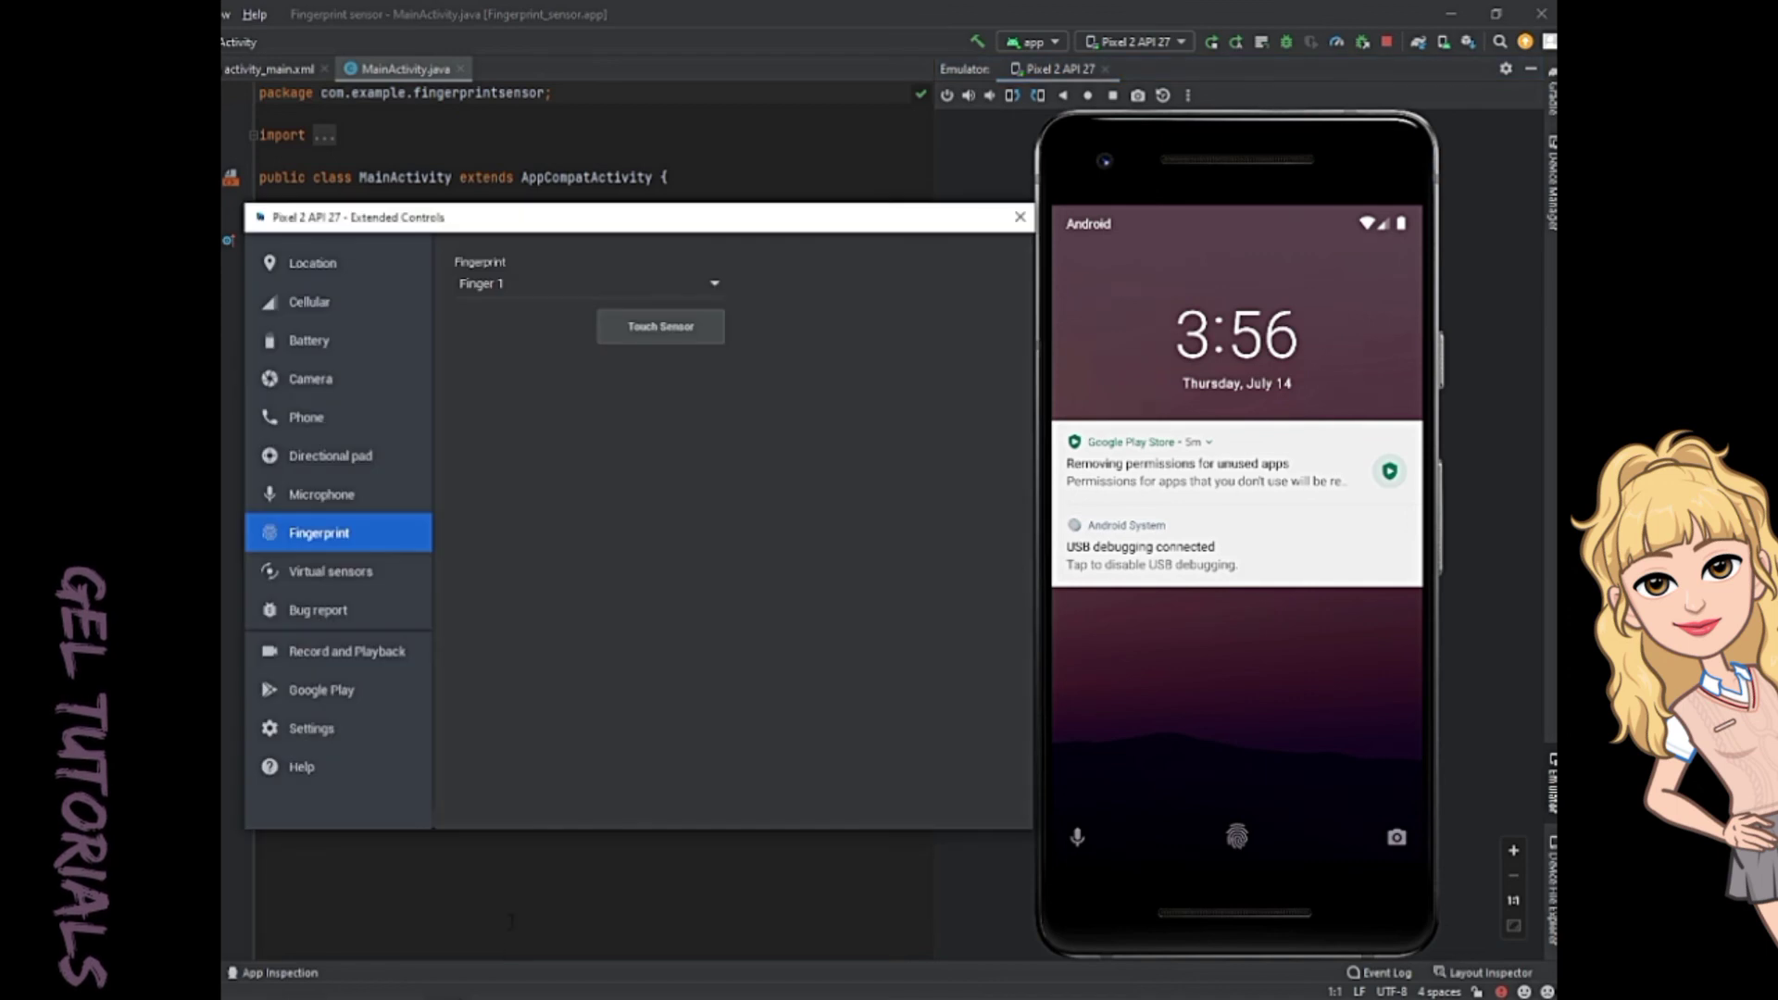
click(946, 99)
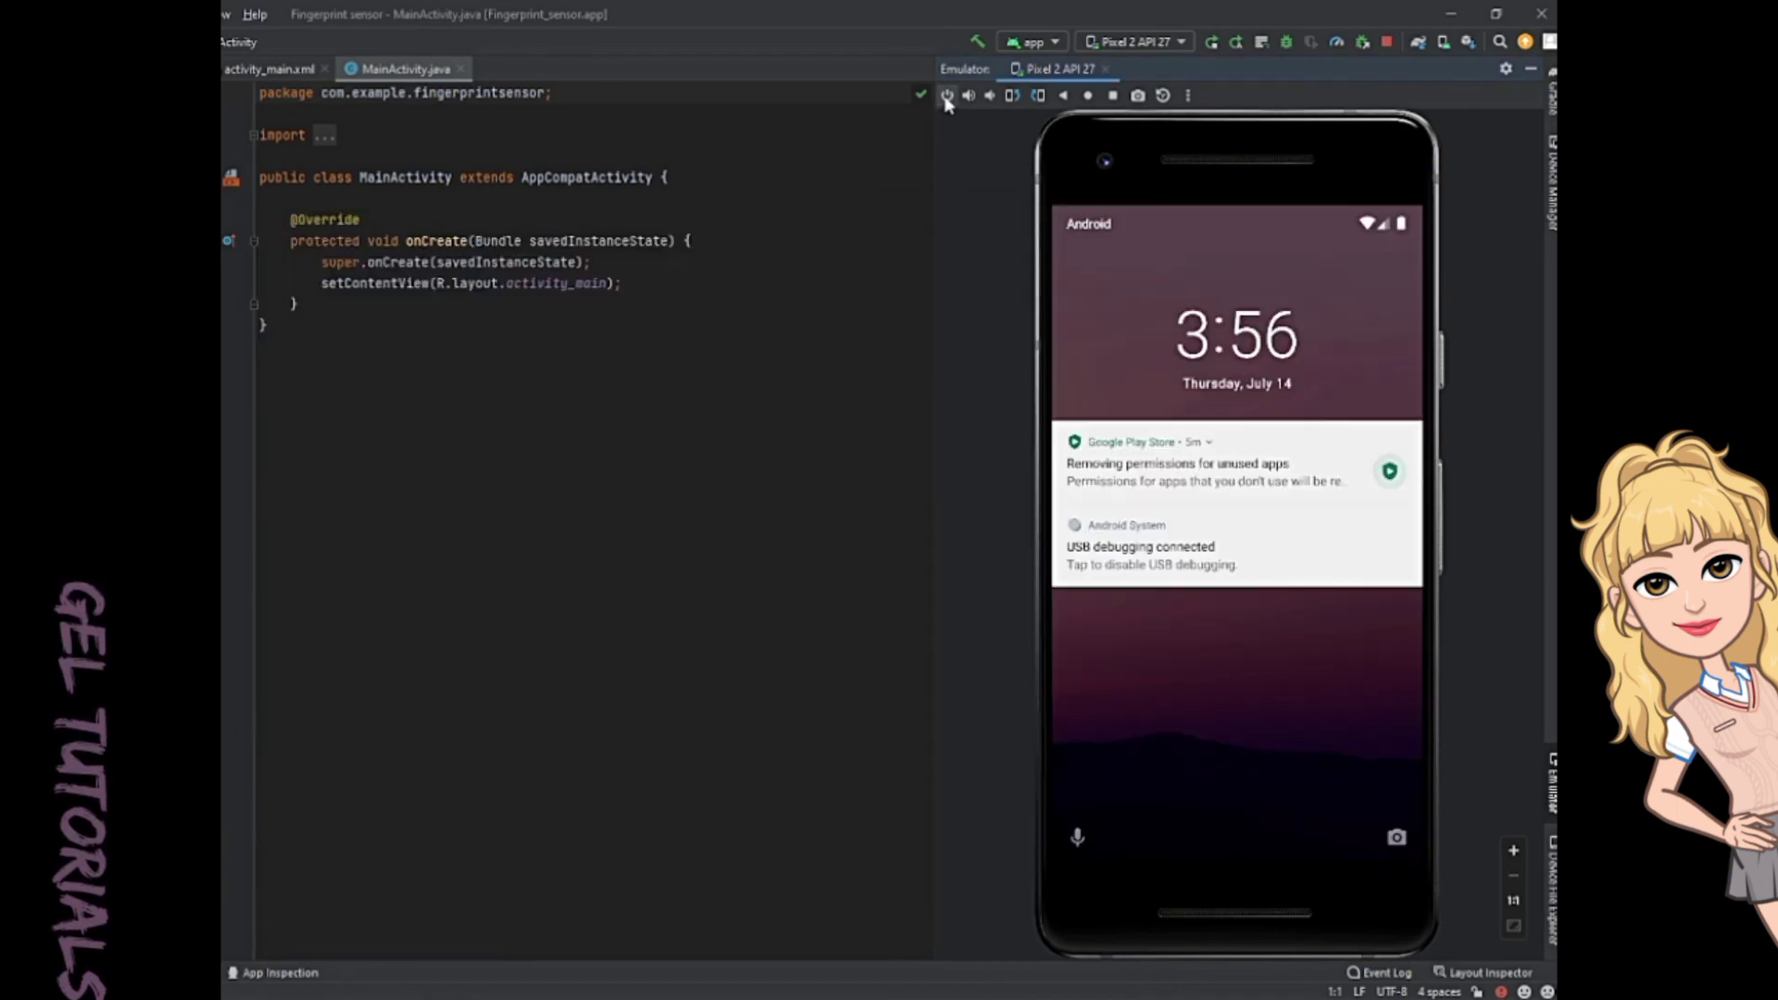
- Unlock with a Finger 1 touch and reopen the Fingerprint sensor app from Overview
click(659, 330)
click(1337, 841)
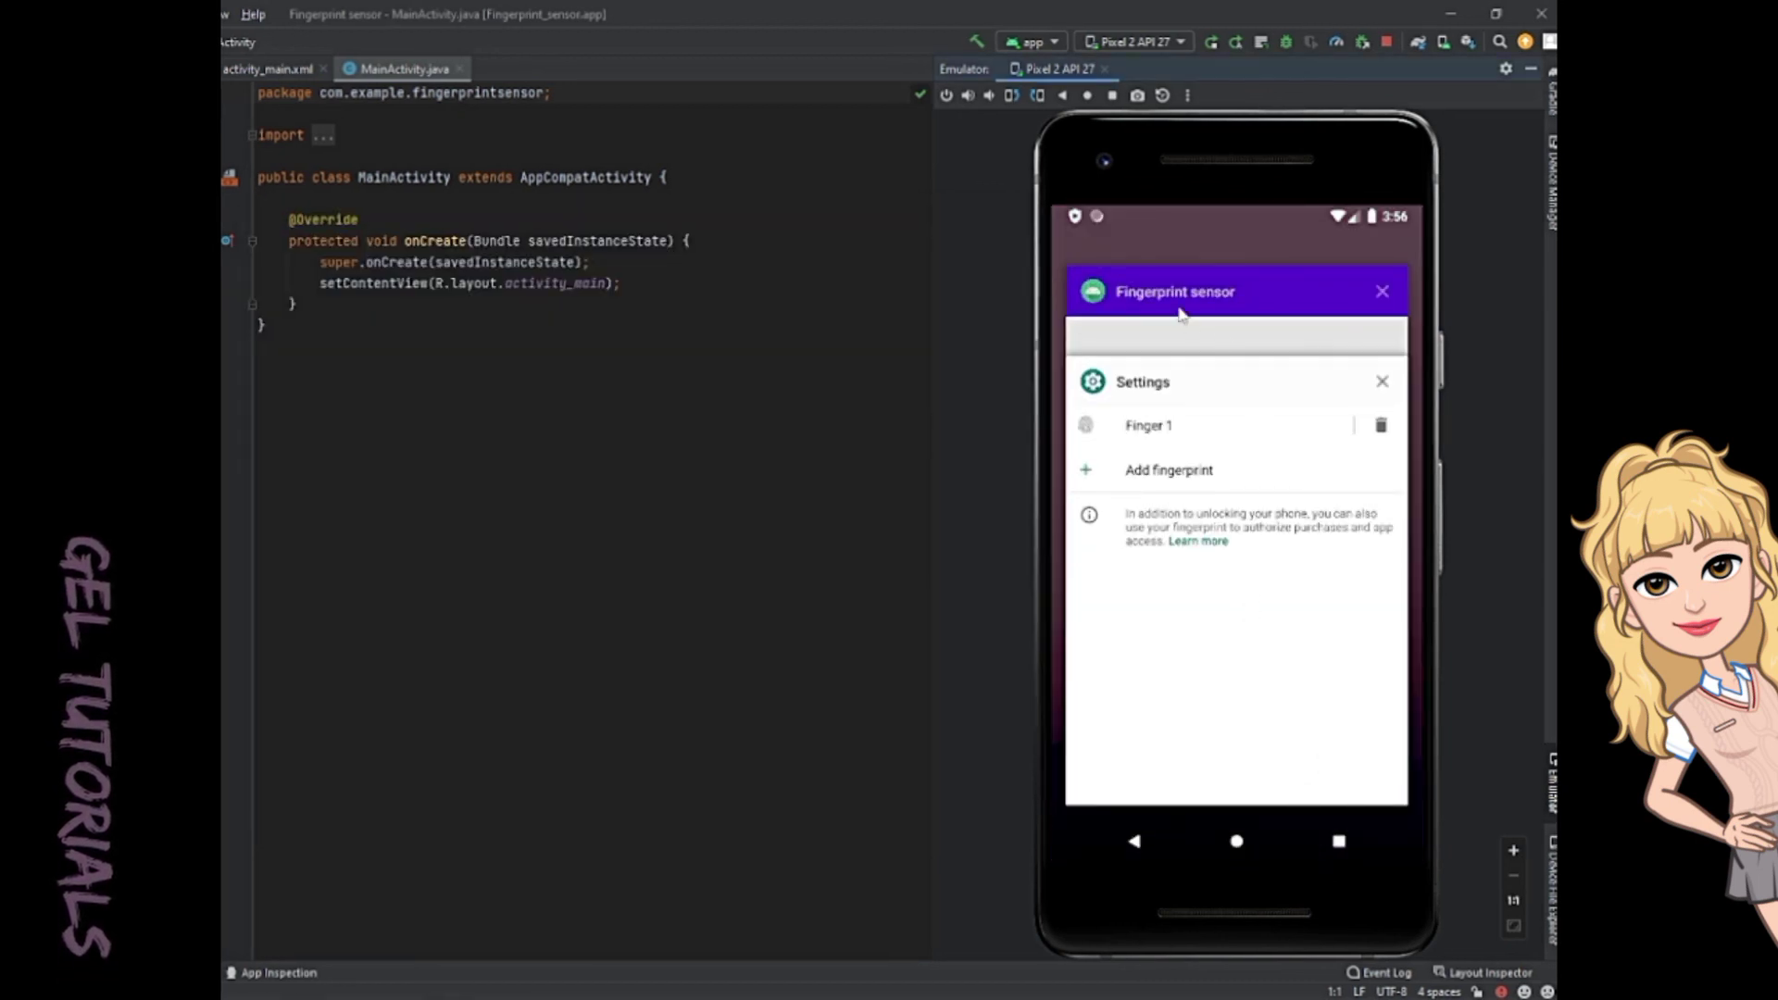
click(1181, 314)
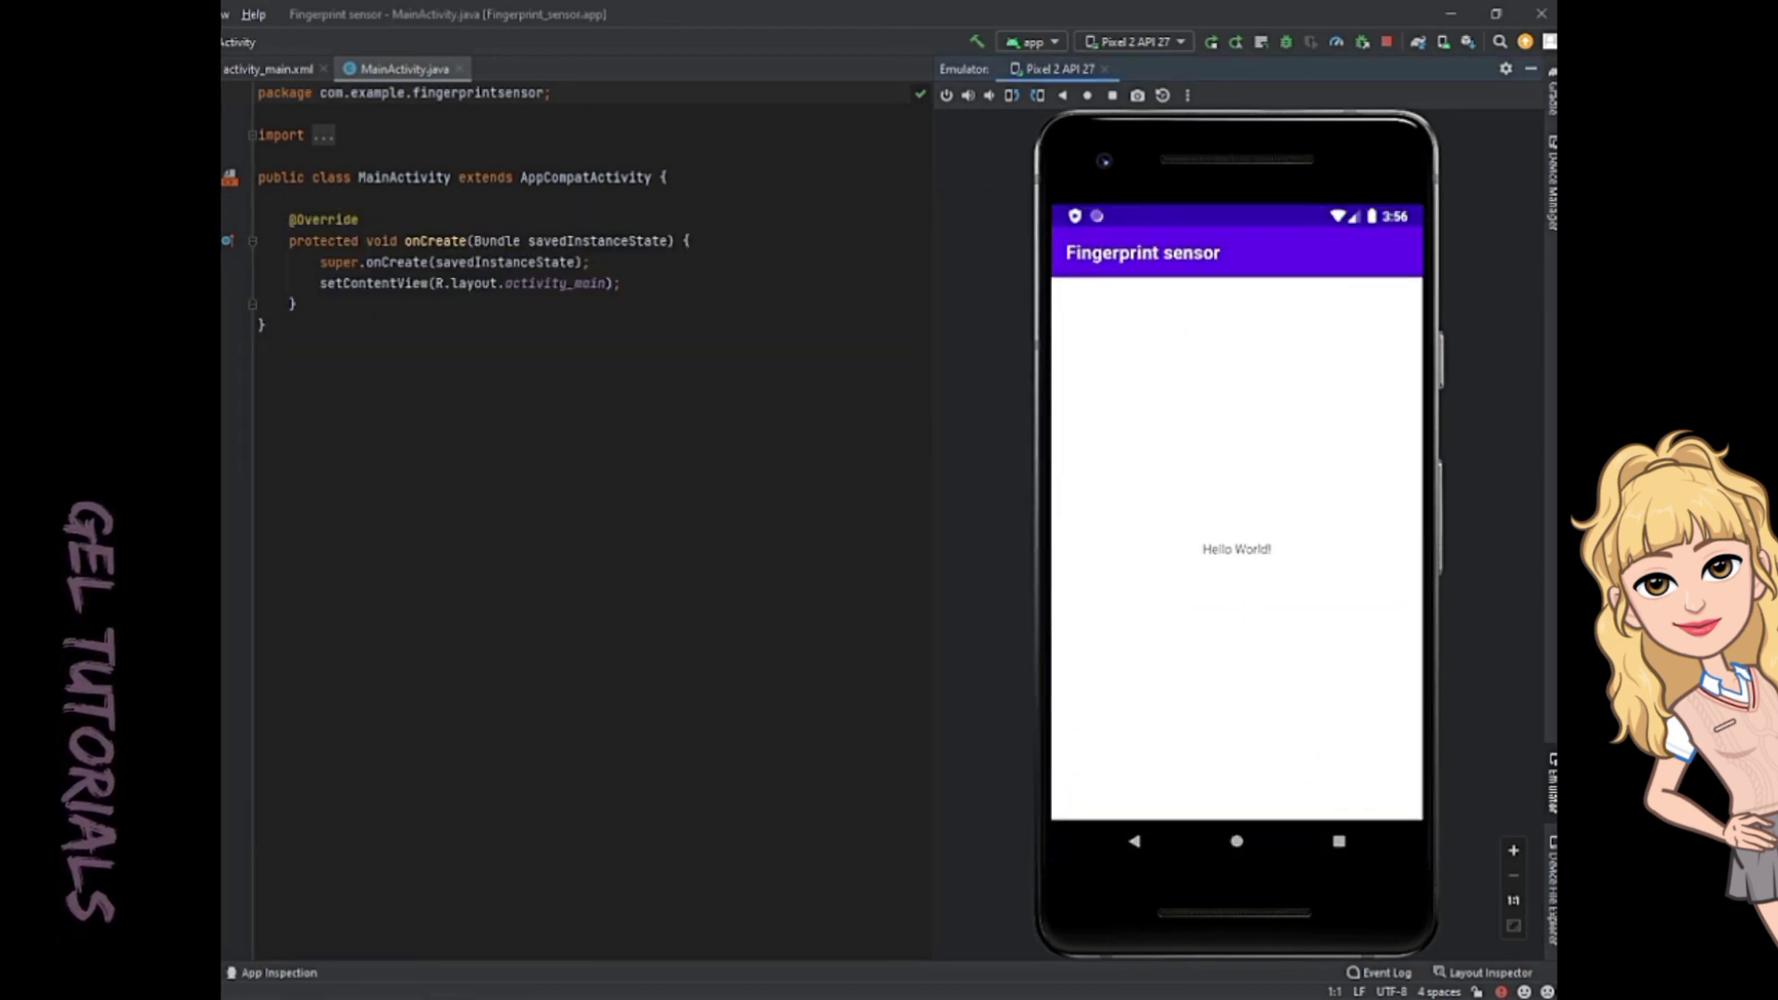